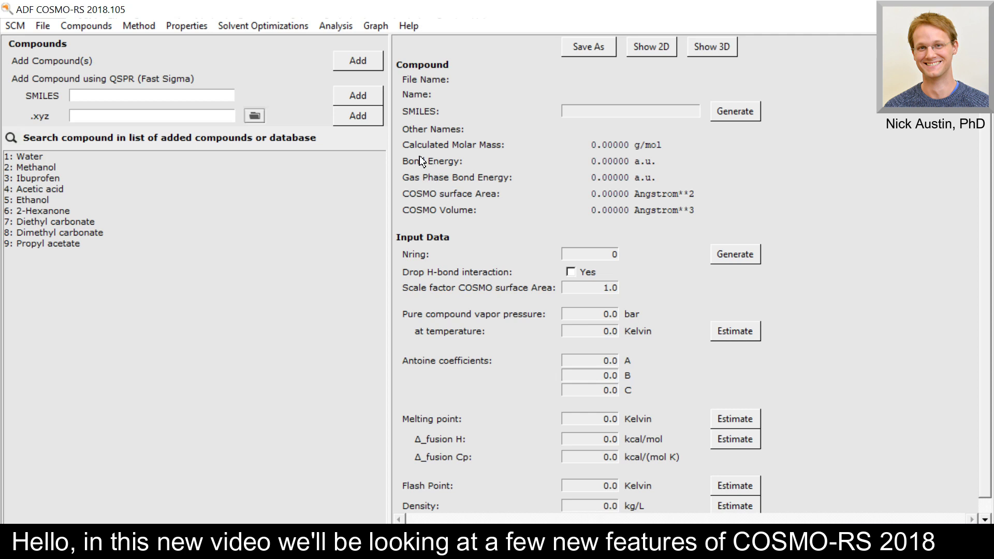
# Bring up the Method menu listing the available calculation methods
pyautogui.click(152, 29)
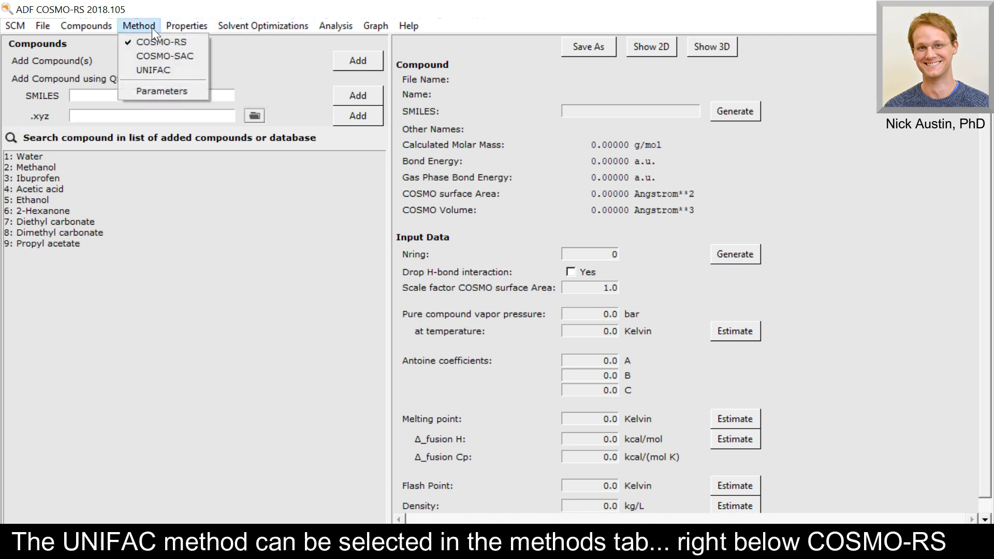
# Switch to UNIFAC and compute ibuprofen's activity coefficient in 0.3/0.7 water–methanol (9.542)
pyautogui.click(160, 69)
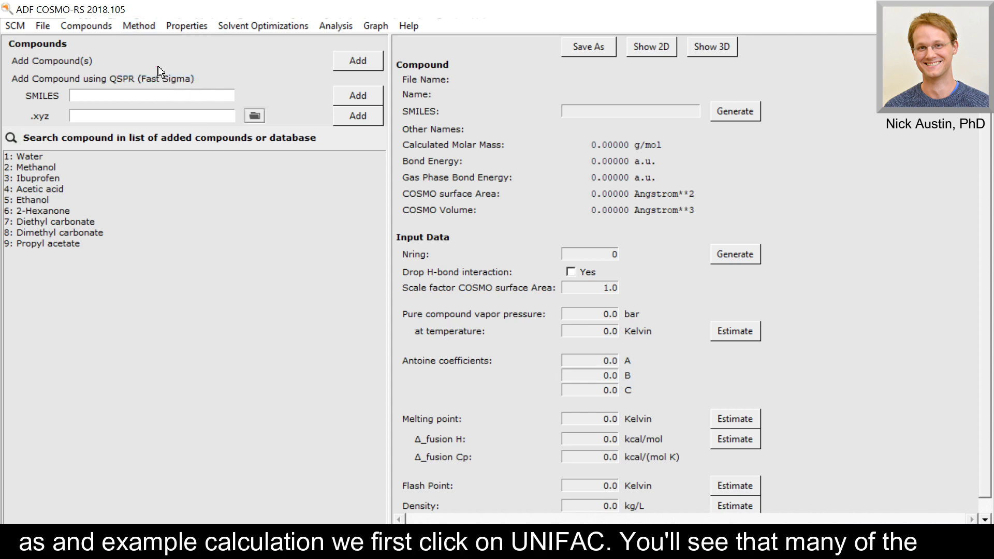
pyautogui.click(181, 26)
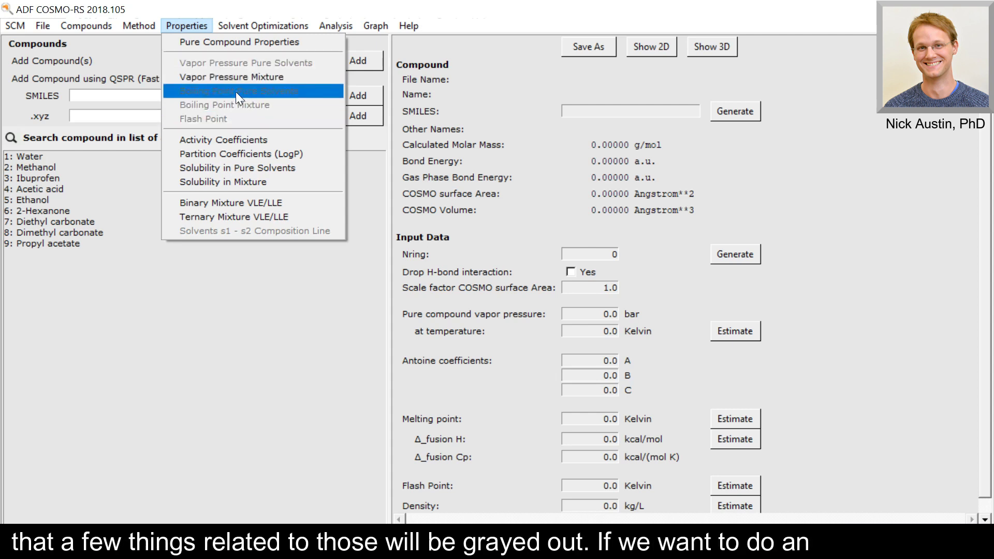
pyautogui.click(234, 138)
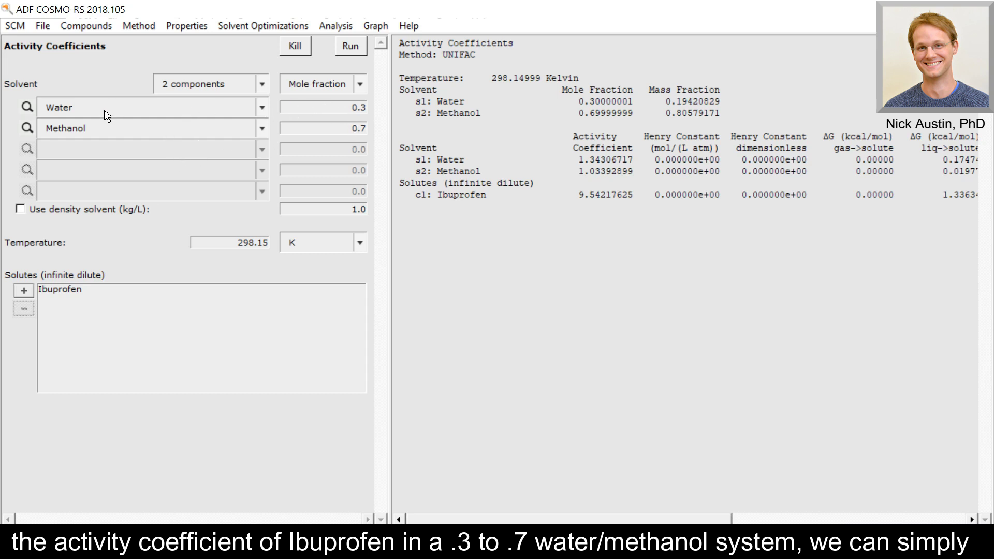
pyautogui.click(346, 45)
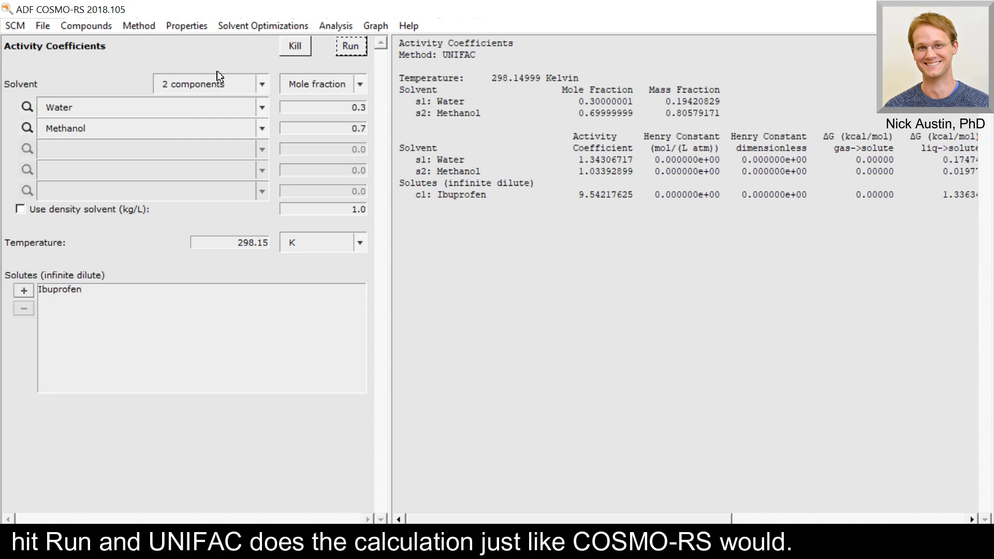
# Switch the calculation method back to COSMO-RS
pyautogui.click(154, 29)
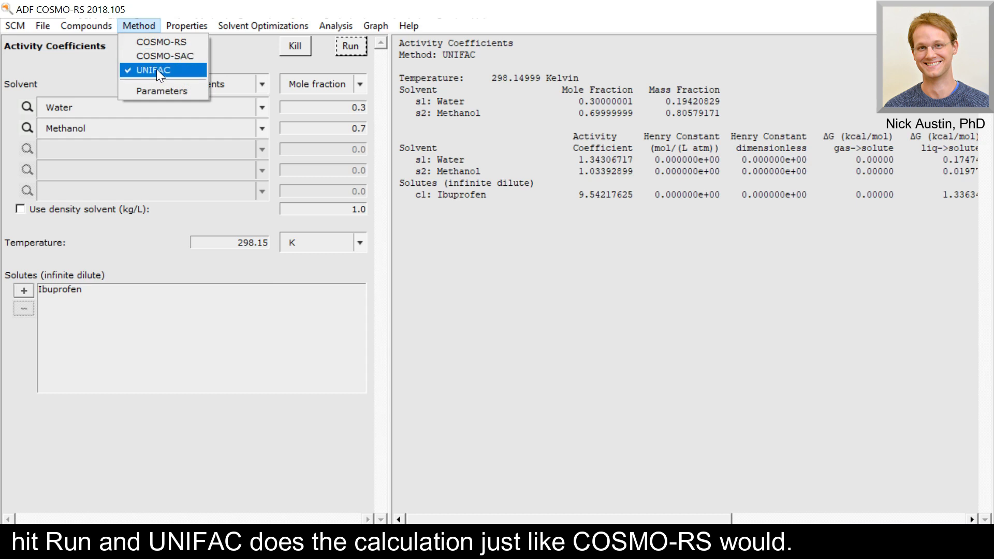
pyautogui.moveTo(179, 23)
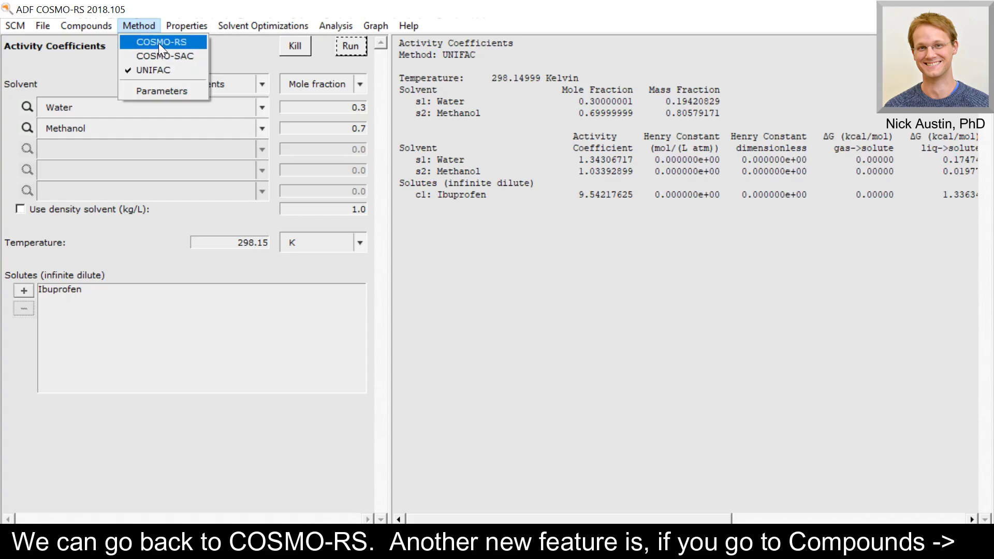
pyautogui.click(158, 43)
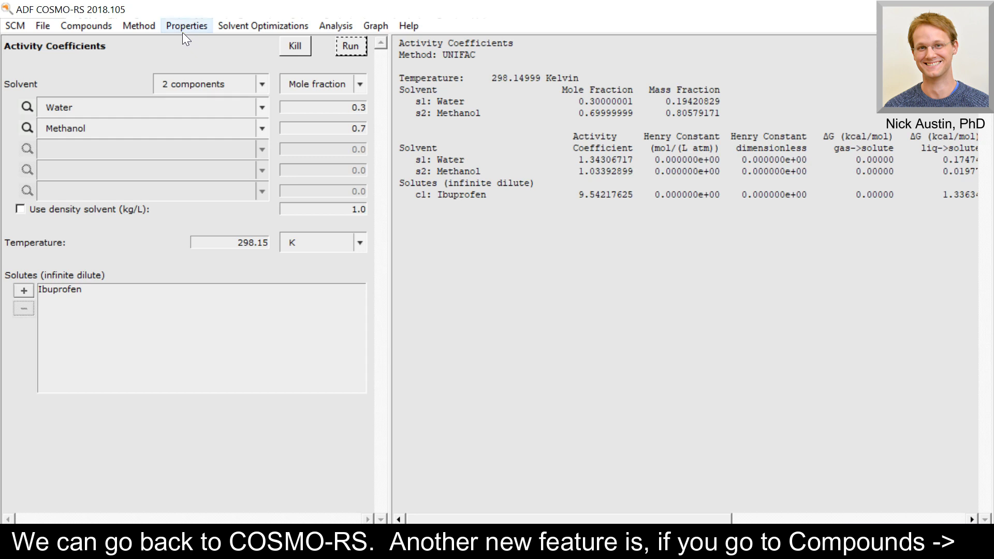
# Show the List of Added Compounds with its nine compounds
pyautogui.click(182, 32)
pyautogui.moveTo(150, 24)
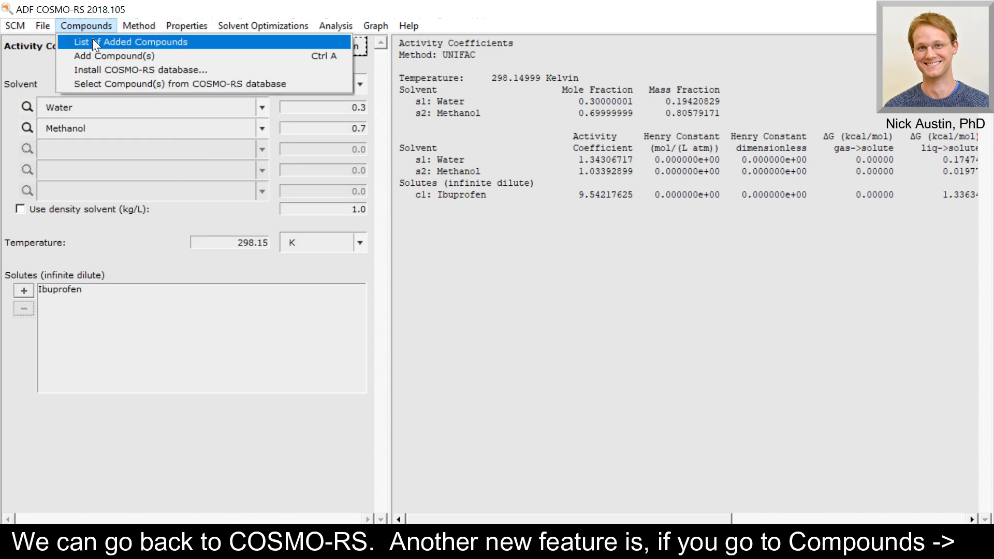
pyautogui.click(95, 44)
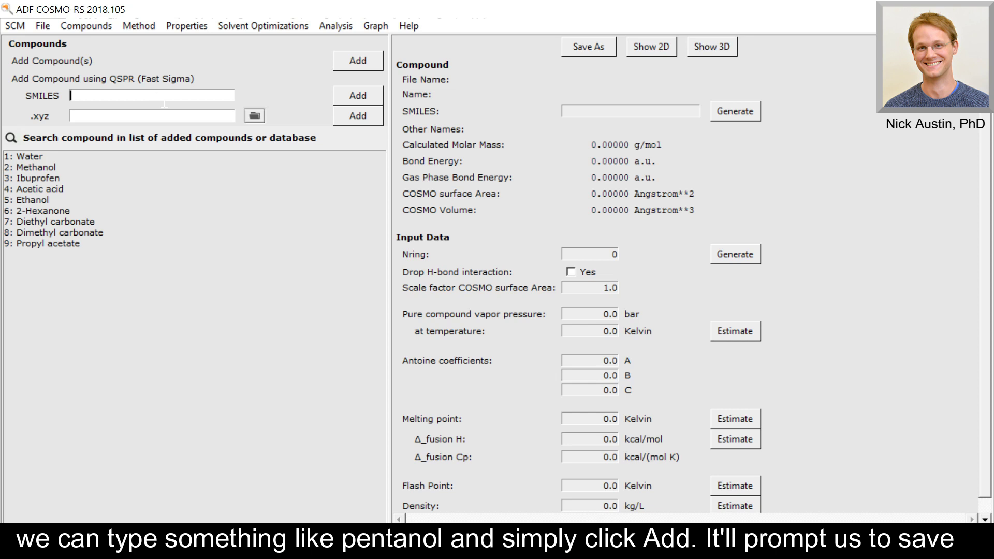
# Enter SMILES CCCCCO, add it, and save the new compound as pentanol.compkf
pyautogui.write('CCCCCO')
pyautogui.click(354, 96)
pyautogui.press('space')
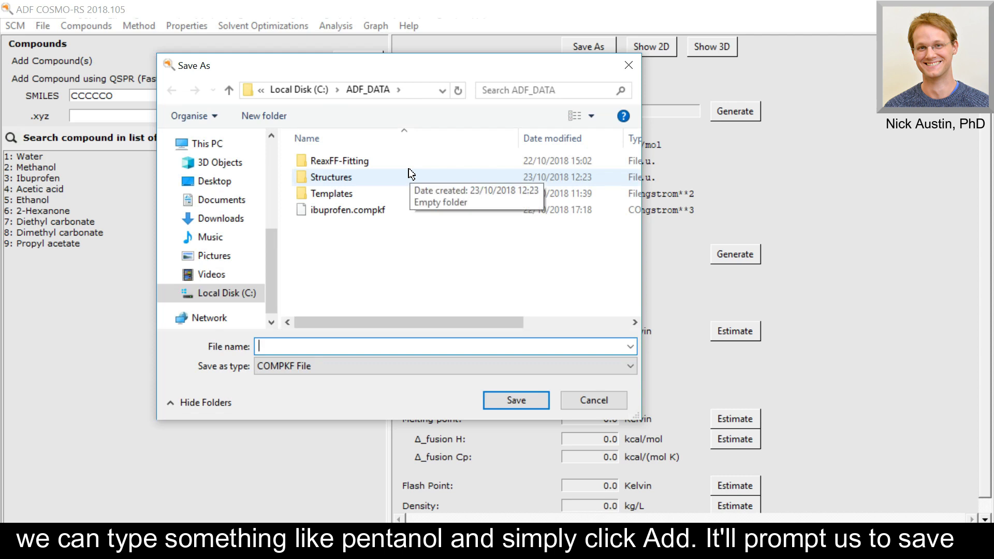
pyautogui.write('pentanol')
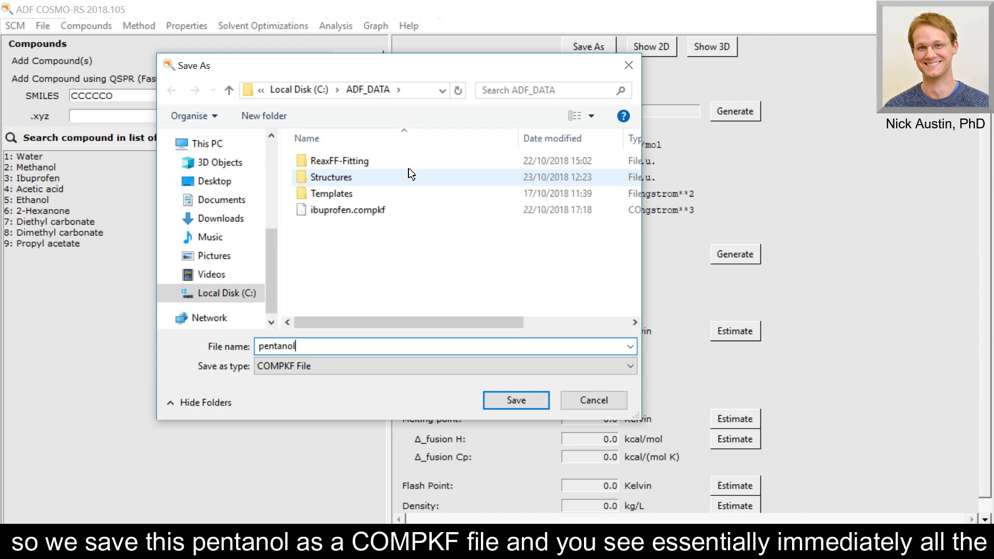
pyautogui.click(505, 402)
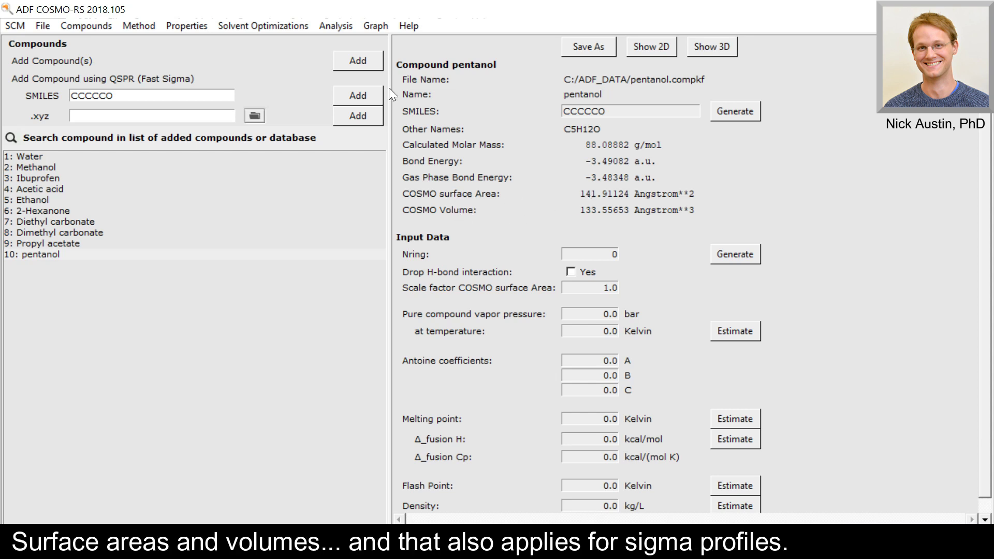
# Start the Sigma Profile Pure Compounds analysis, with Water in the compound list
pyautogui.click(280, 26)
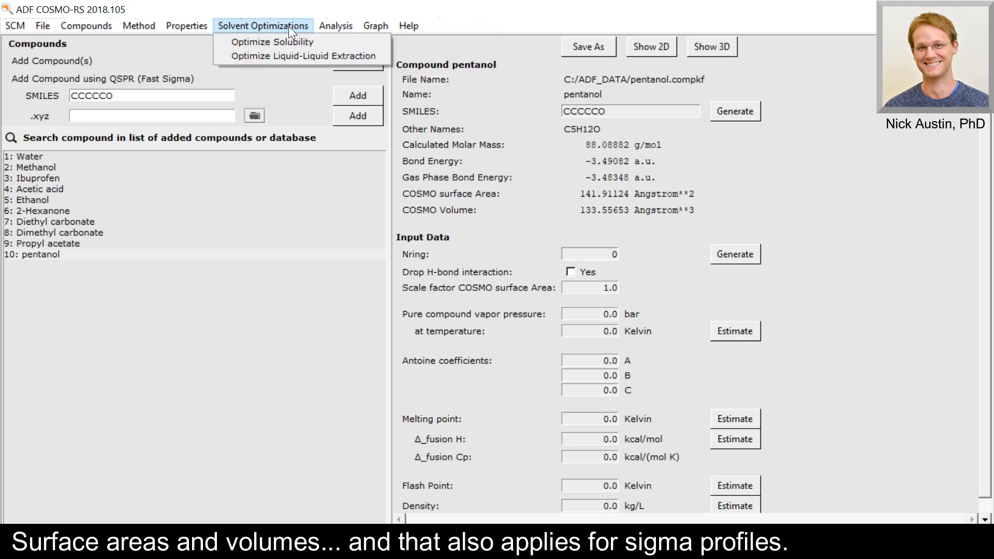
pyautogui.click(330, 39)
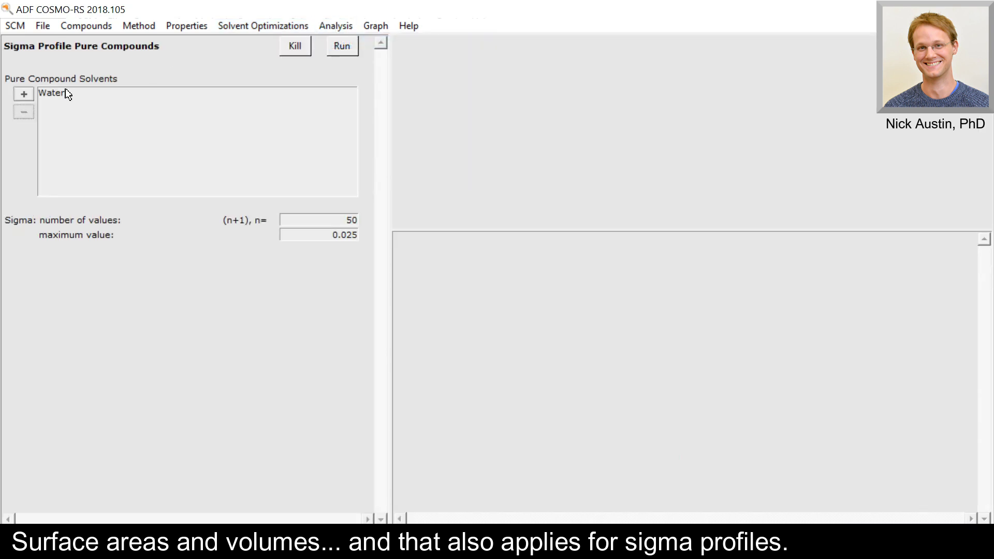
pyautogui.click(47, 93)
# Plot sigma profiles of the new pentanol and 1-Pentanol, then return to the compound list
pyautogui.click(25, 94)
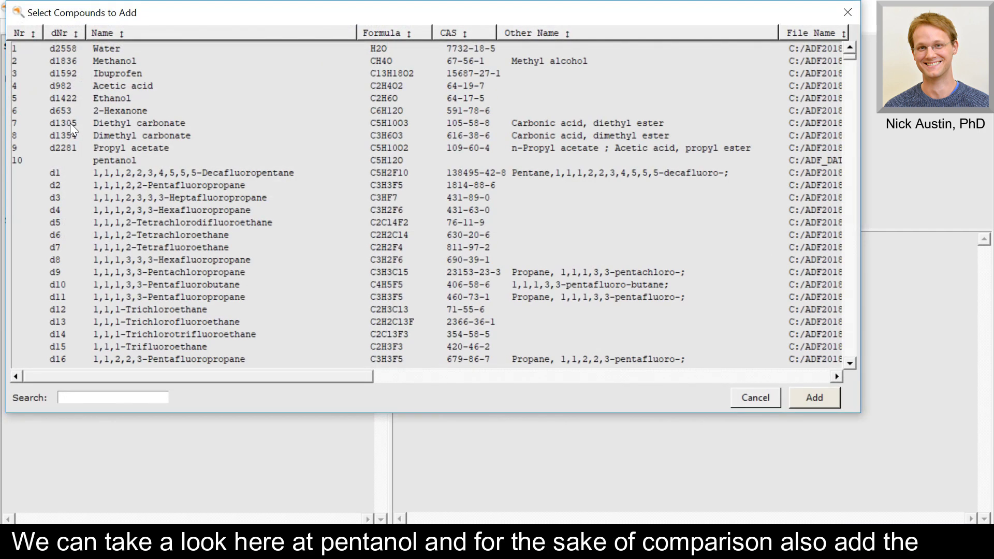
pyautogui.write('pentan')
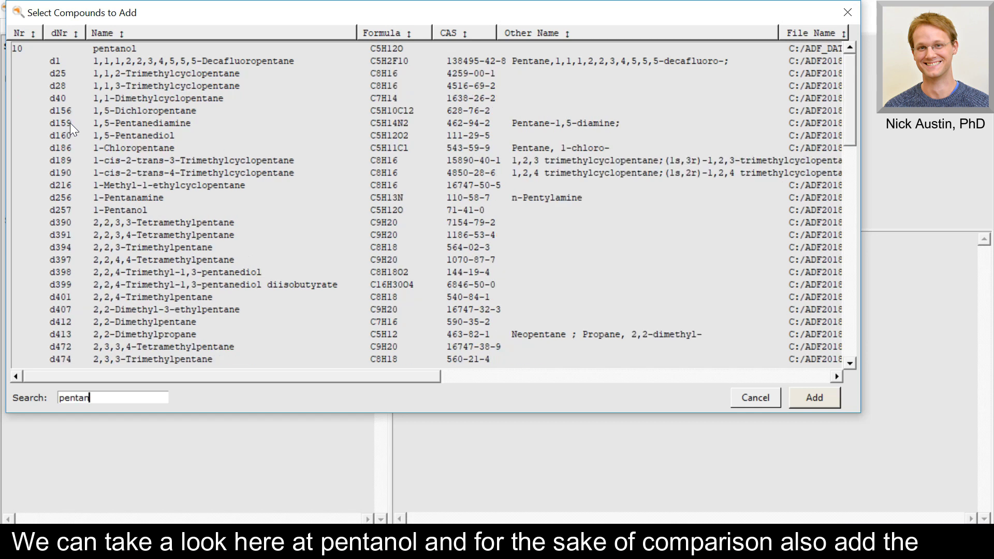
pyautogui.write('ol')
pyautogui.click(118, 52)
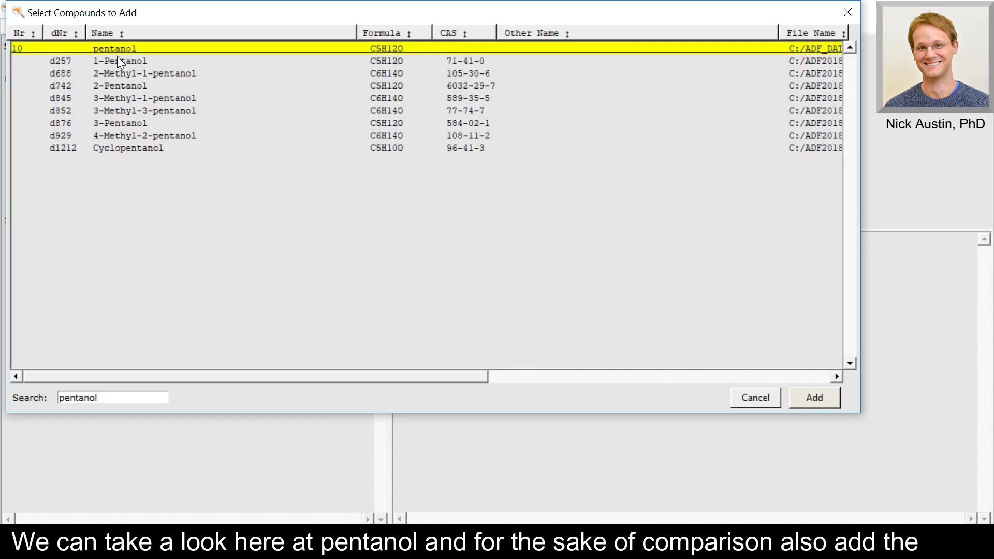
pyautogui.keyDown('ctrl'); pyautogui.click(119, 59); pyautogui.keyUp('ctrl')
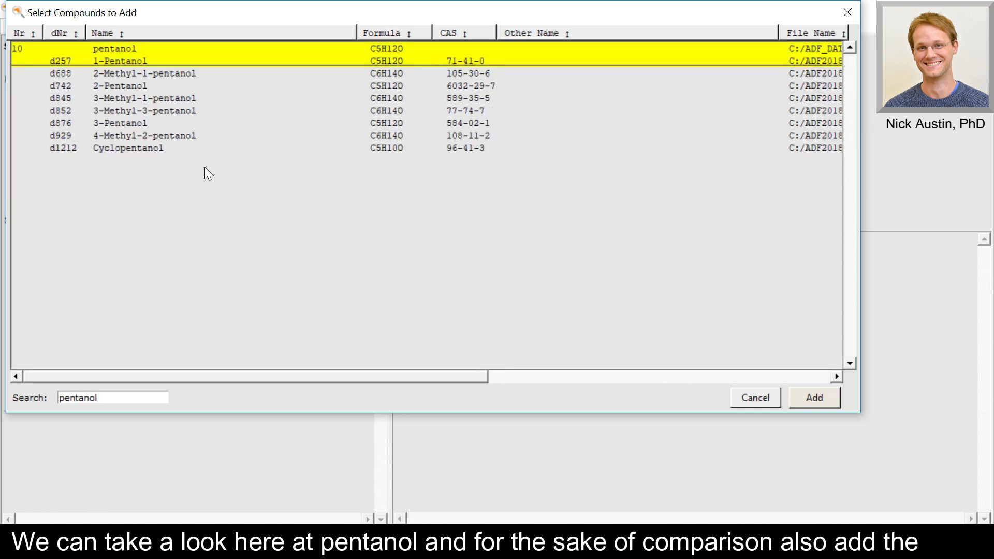
pyautogui.click(818, 400)
pyautogui.click(350, 48)
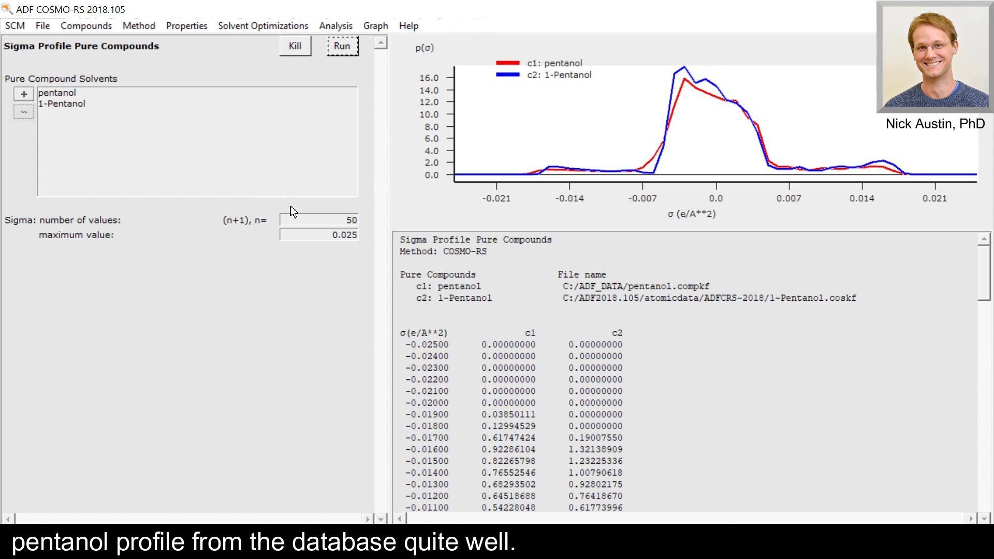
pyautogui.click(97, 28)
pyautogui.click(104, 42)
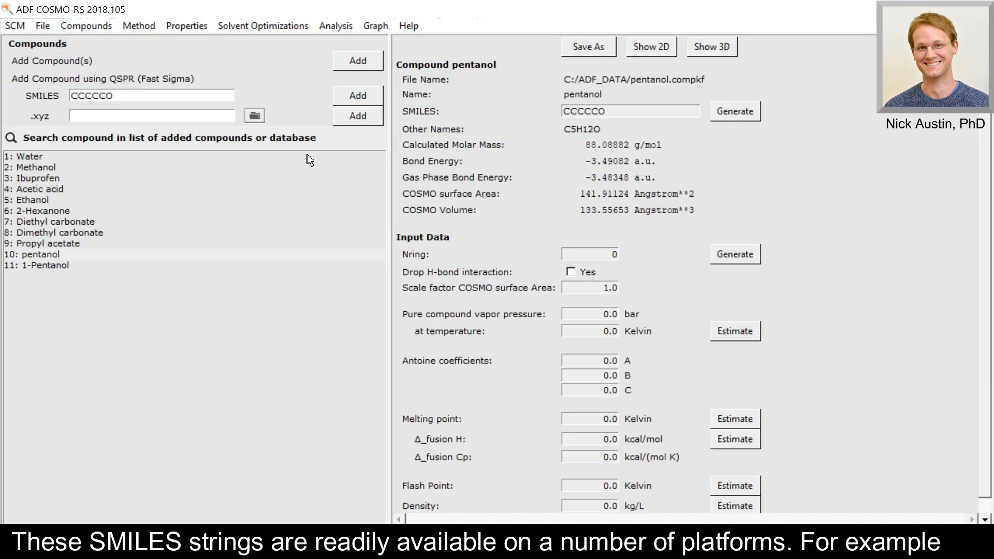
# Bring up the Ibuprofen Wikipedia article and scroll through it
pyautogui.moveTo(596, 548)
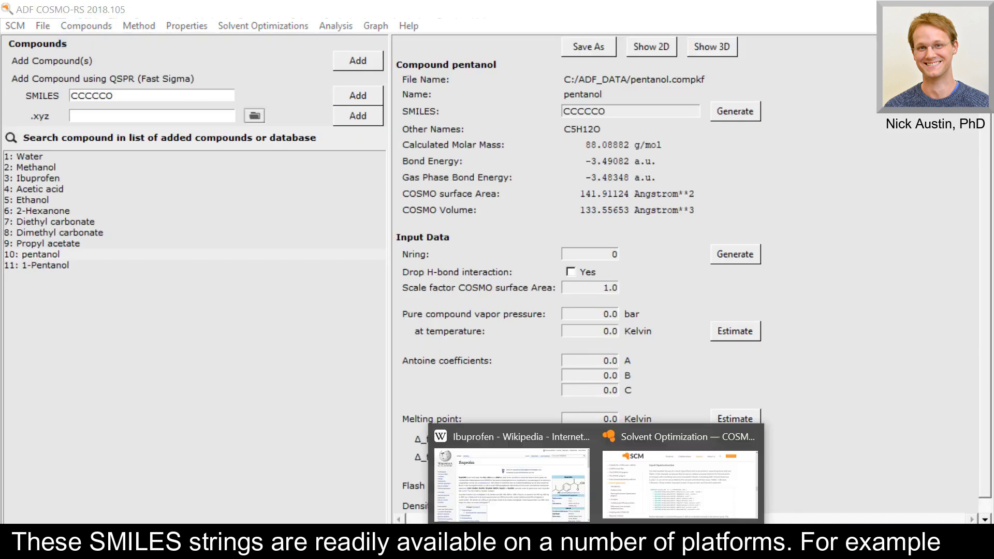
pyautogui.click(515, 486)
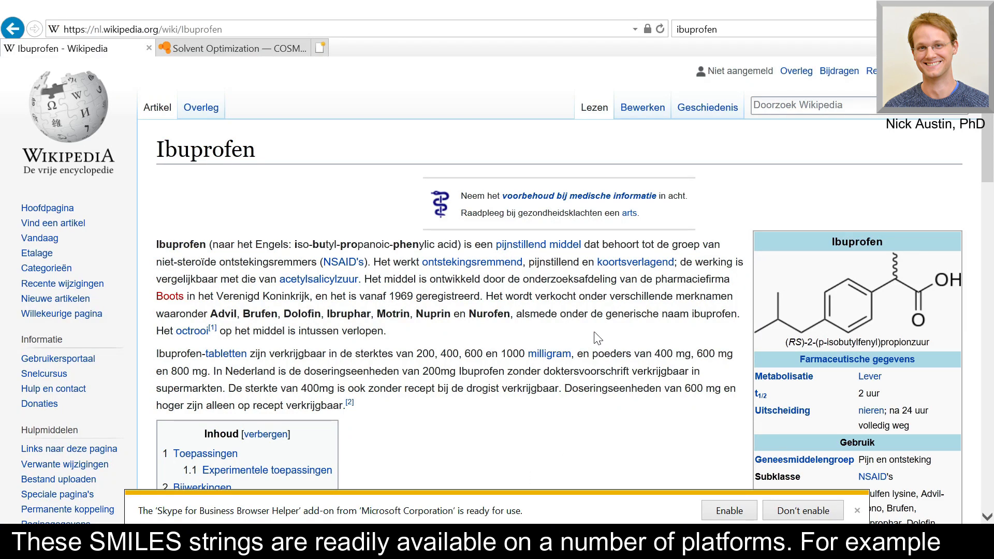
pyautogui.scroll(-3, 595, 339)
pyautogui.scroll(3, 559, 277)
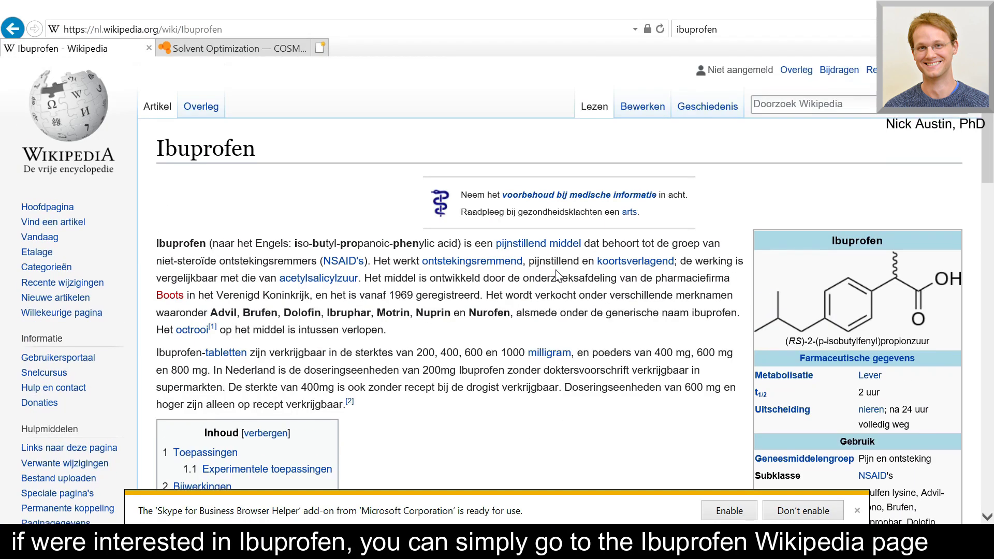
pyautogui.scroll(-12, 548, 274)
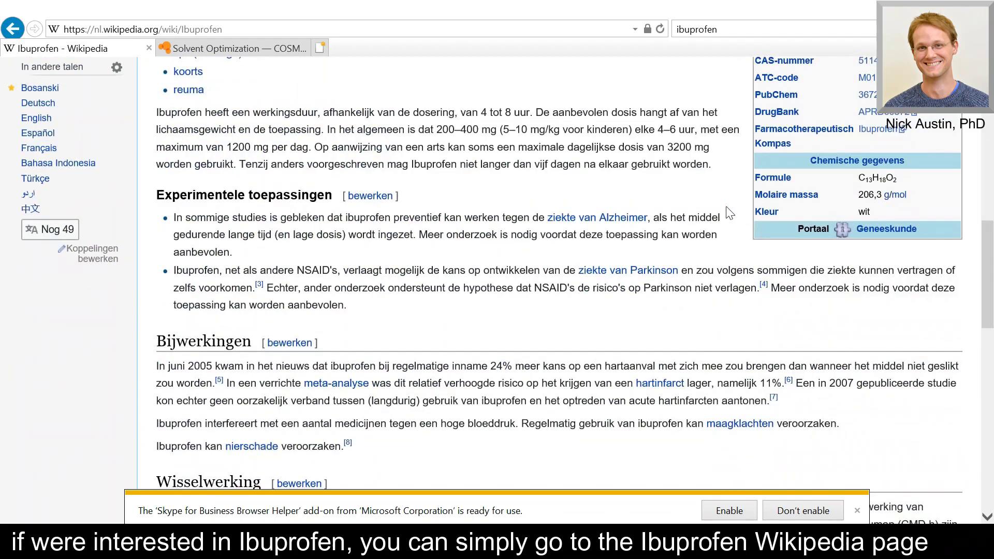
pyautogui.scroll(4, 851, 176)
pyautogui.scroll(4, 851, 179)
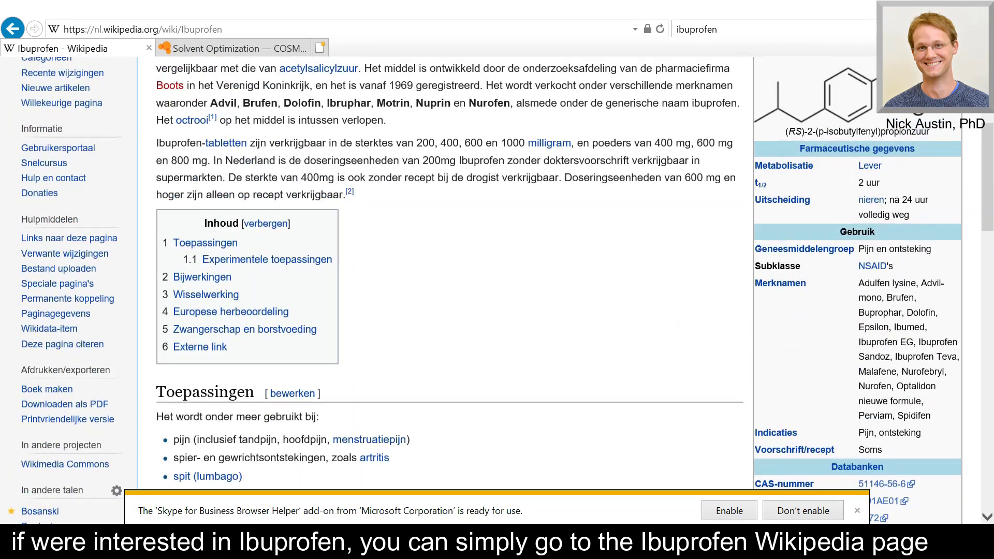
pyautogui.scroll(-9, 859, 217)
pyautogui.scroll(6, 829, 233)
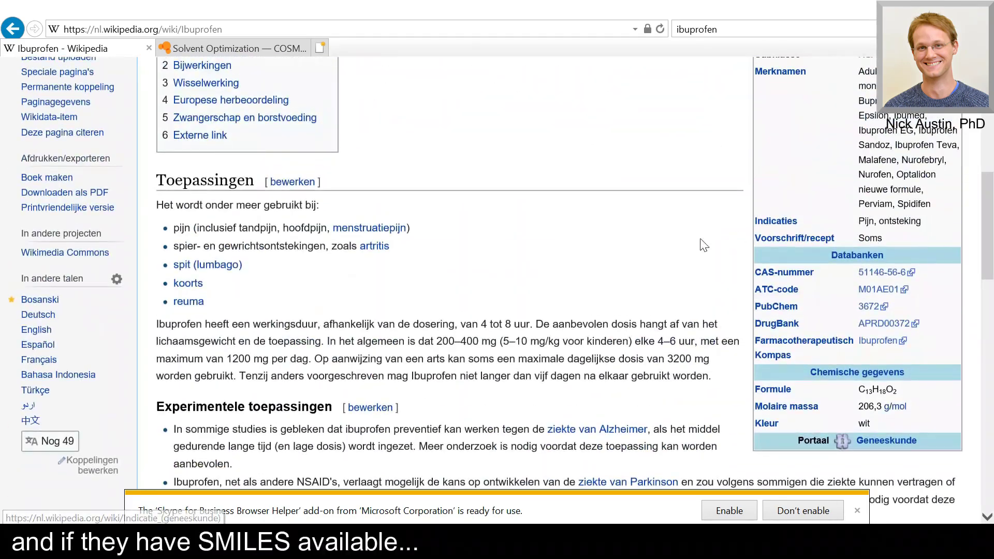
# Search the article for 'smiles' to locate the SMILES entry in the infobox
pyautogui.hotkey('ctrl', 'f')
pyautogui.write('smiles')
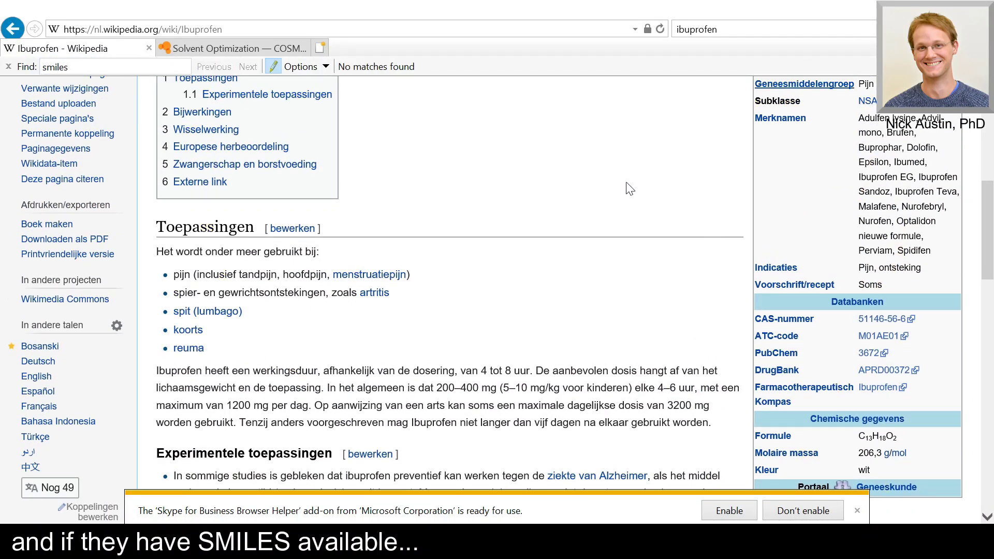
pyautogui.scroll(-9, 636, 186)
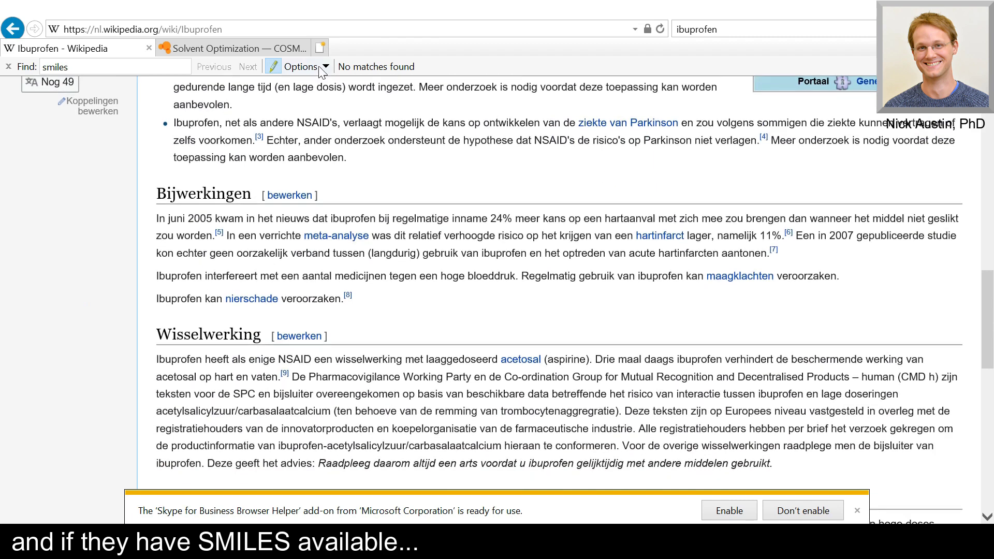
pyautogui.scroll(15, 288, 166)
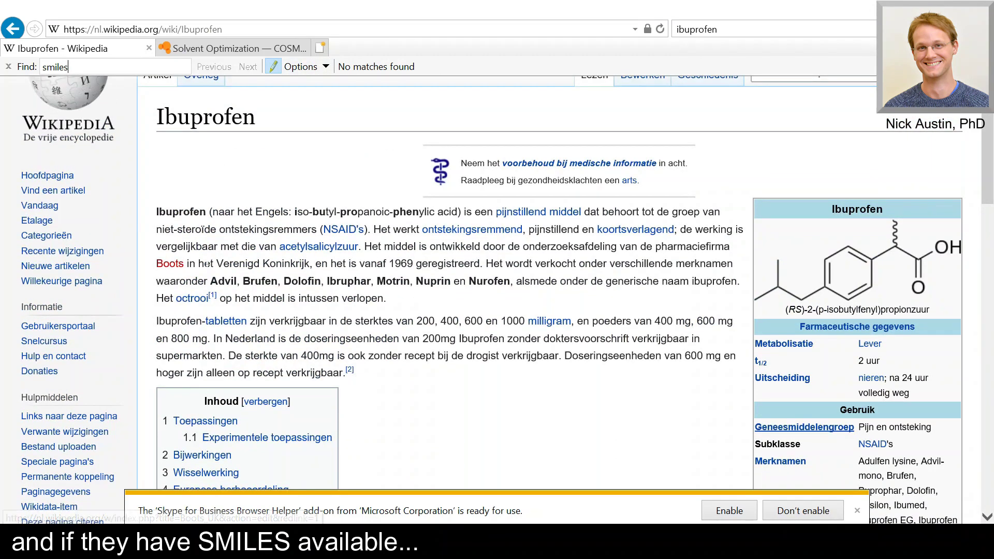
pyautogui.scroll(2, 207, 228)
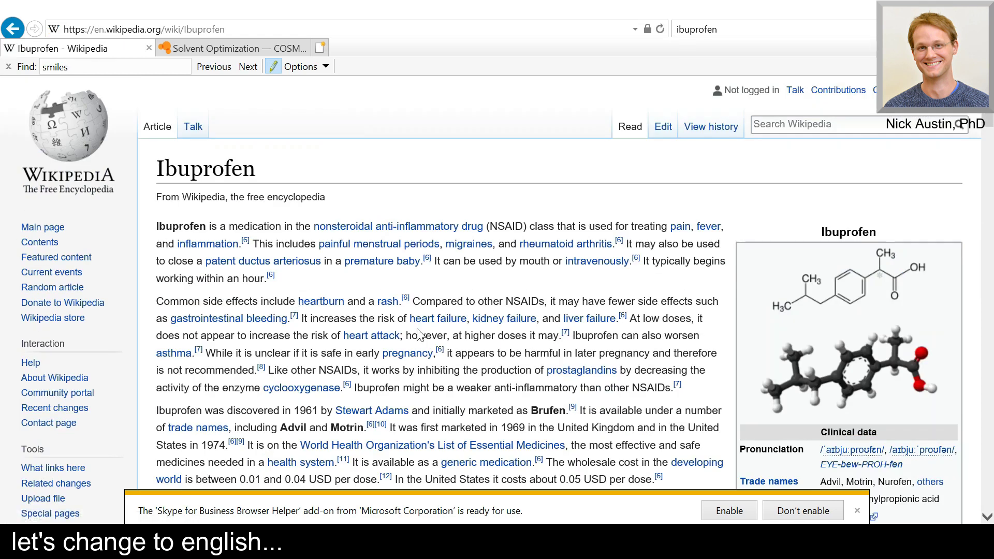
pyautogui.hotkey('ctrl', 'f')
pyautogui.write('siles')
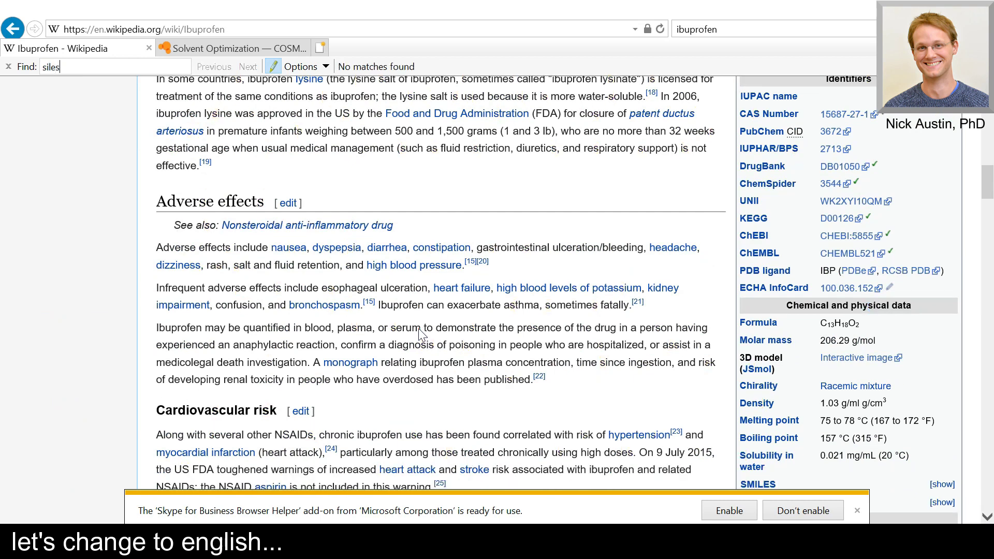
pyautogui.scroll(-3, 749, 371)
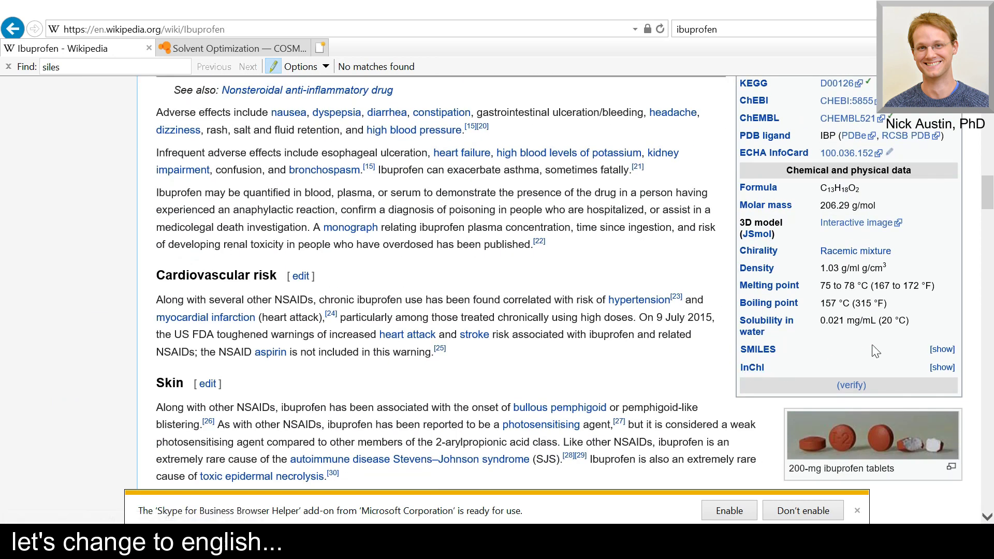
# Reveal the SMILES string CC(C)Cc1ccc(cc1)[C@@H](C)C(=O)O and select it for copying
pyautogui.click(942, 349)
pyautogui.moveTo(837, 362); pyautogui.dragTo(821, 362)
pyautogui.tripleClick(823, 362)
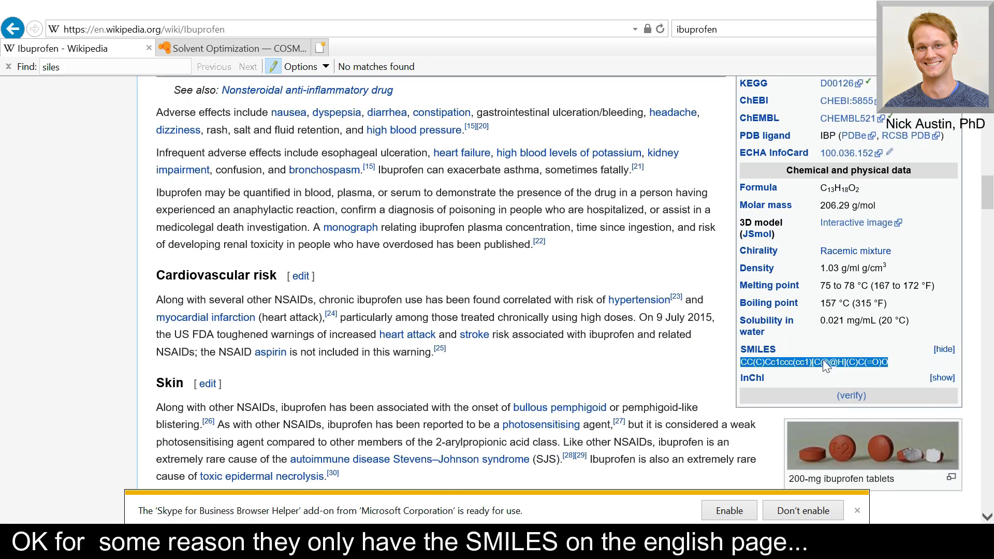
pyautogui.rightClick(824, 363)
# Copy the ibuprofen SMILES and paste it into the QSPR field to create a compound
pyautogui.click(848, 378)
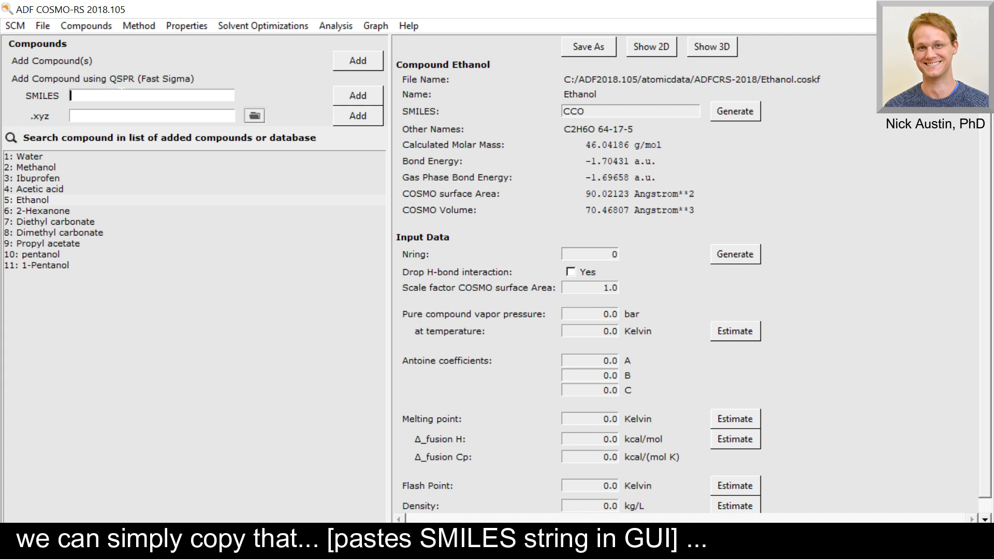
pyautogui.hotkey('ctrl', 'v')
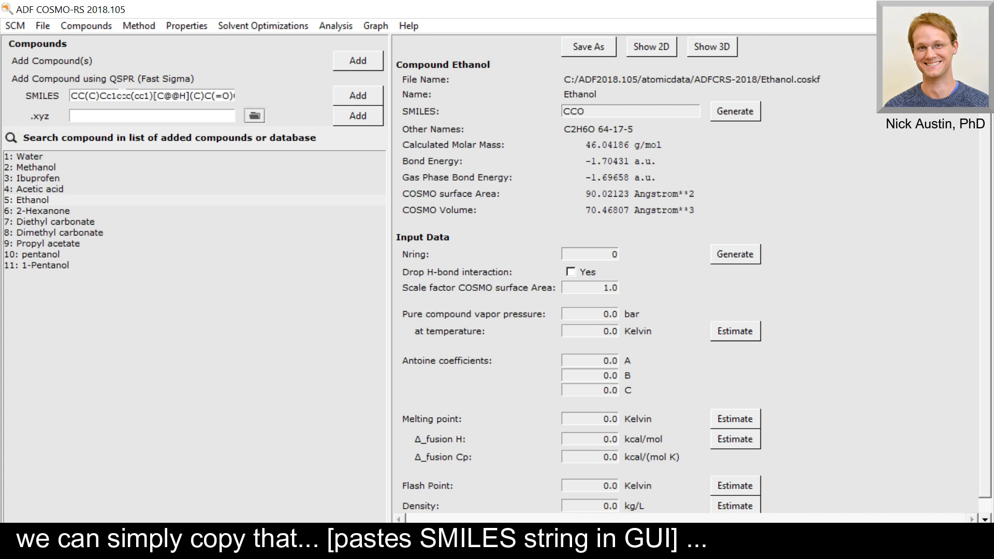
pyautogui.click(349, 98)
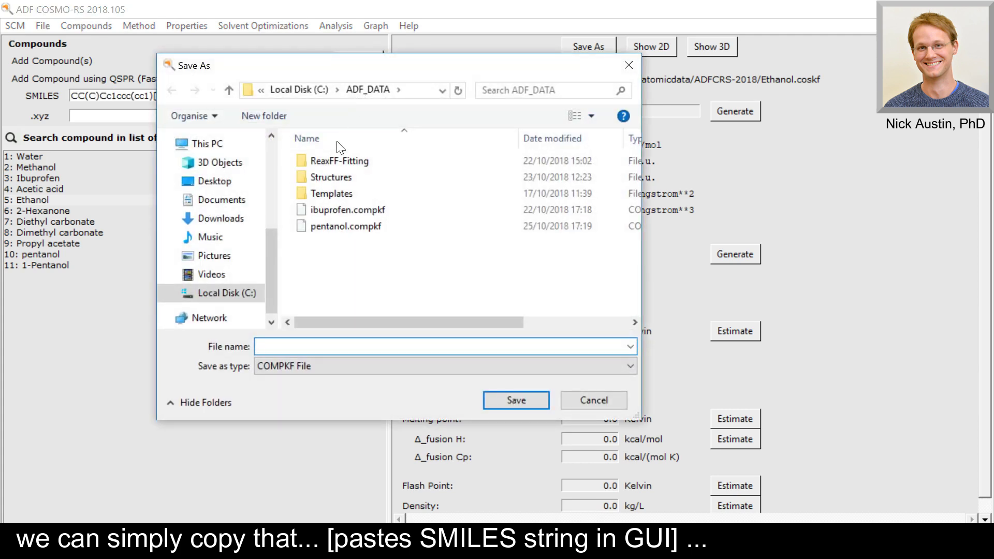
# Save the new compound as ibuprofen, replacing the existing ibuprofen.compkf
pyautogui.moveTo(352, 68); pyautogui.dragTo(408, 91)
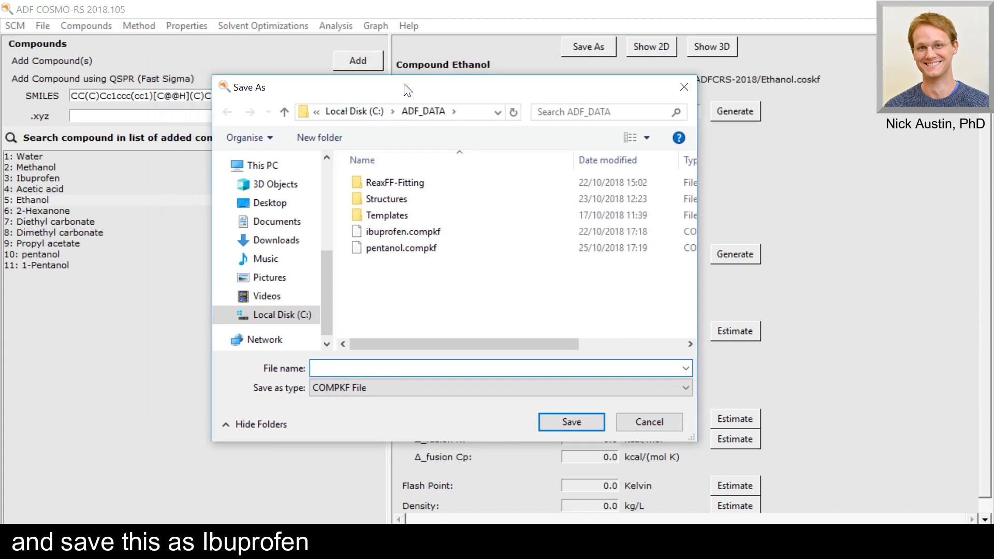
pyautogui.write('ibuprofen')
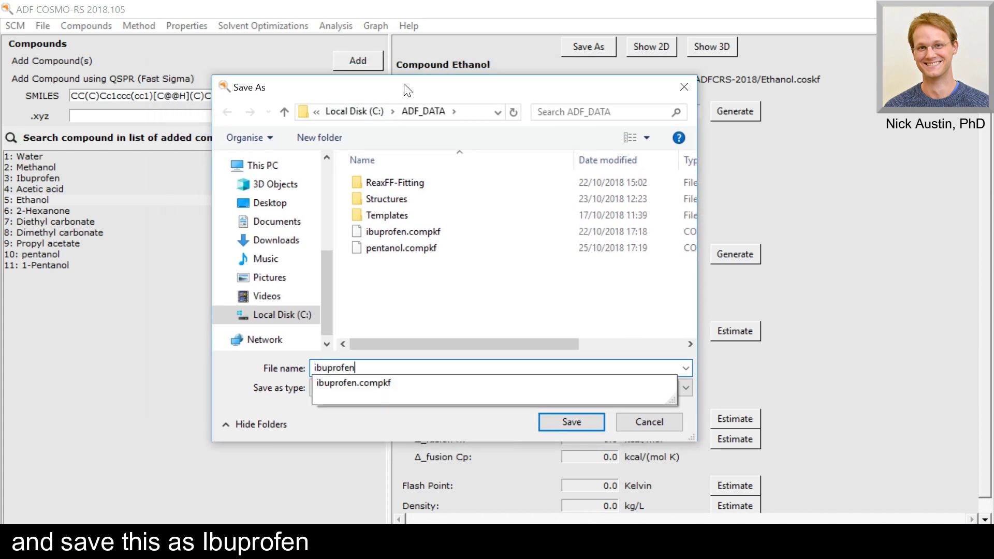
pyautogui.press('Return')
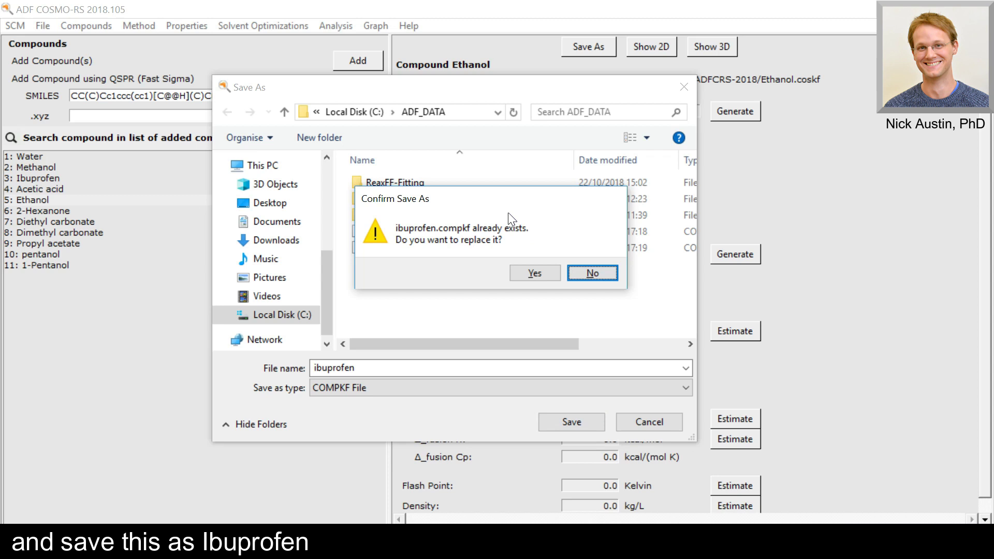
pyautogui.click(534, 273)
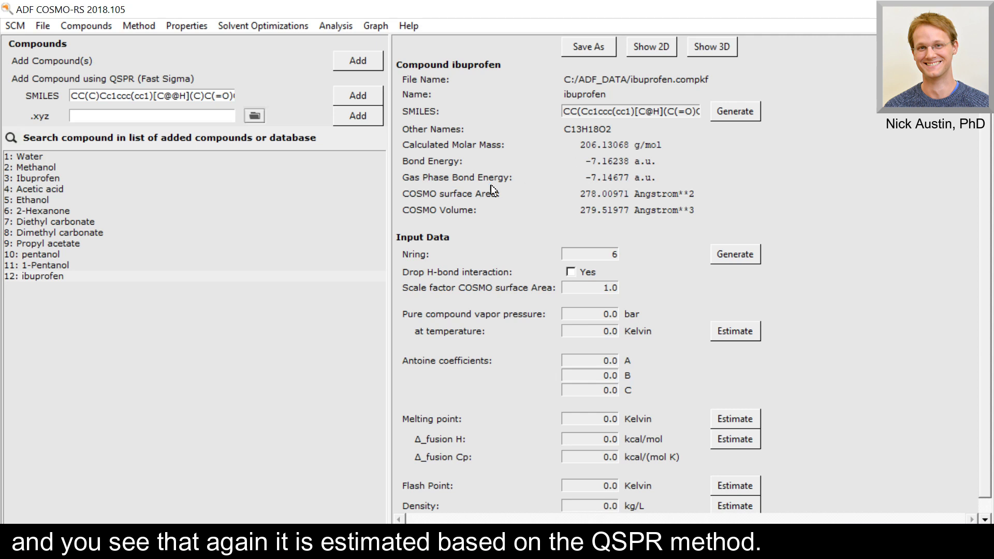
# Return to the Sigma Profile Pure Compounds analysis
pyautogui.click(285, 27)
pyautogui.click(289, 39)
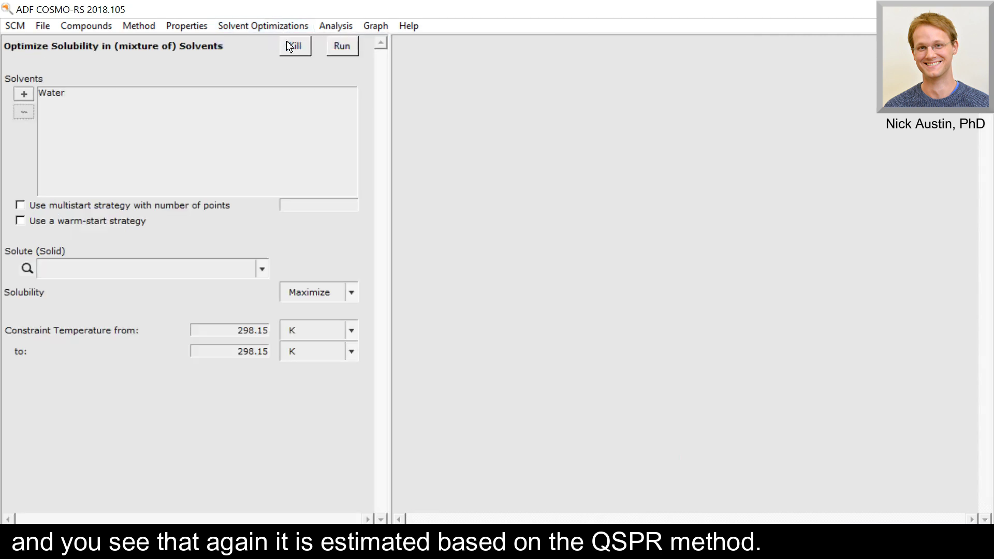
pyautogui.click(73, 91)
pyautogui.click(331, 25)
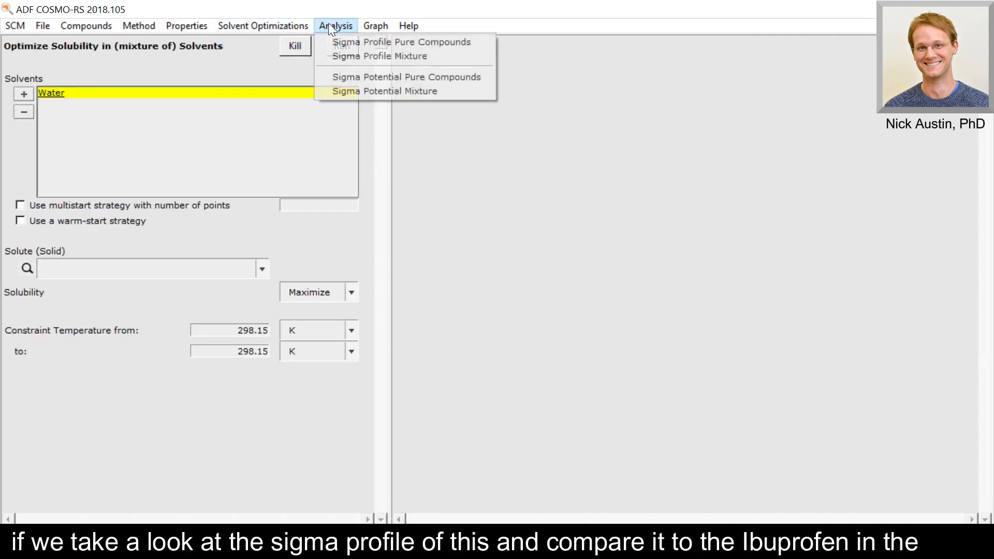
pyautogui.click(356, 42)
# Replace the two pentanols with Ibuprofen and ibuprofen and plot their sigma profiles
pyautogui.moveTo(71, 96); pyautogui.dragTo(39, 107)
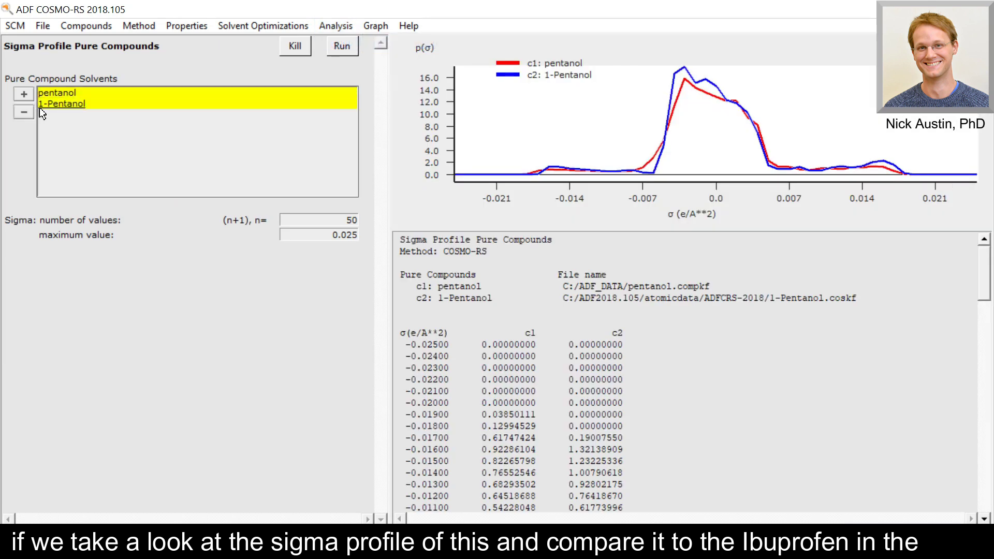
pyautogui.click(23, 112)
pyautogui.click(23, 94)
pyautogui.write('ibup')
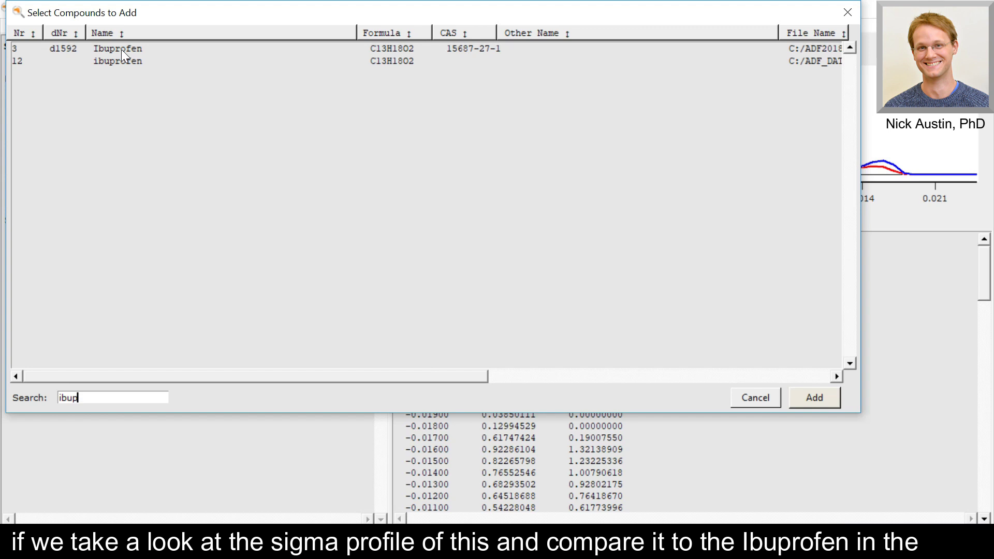
pyautogui.moveTo(121, 50); pyautogui.dragTo(339, 196)
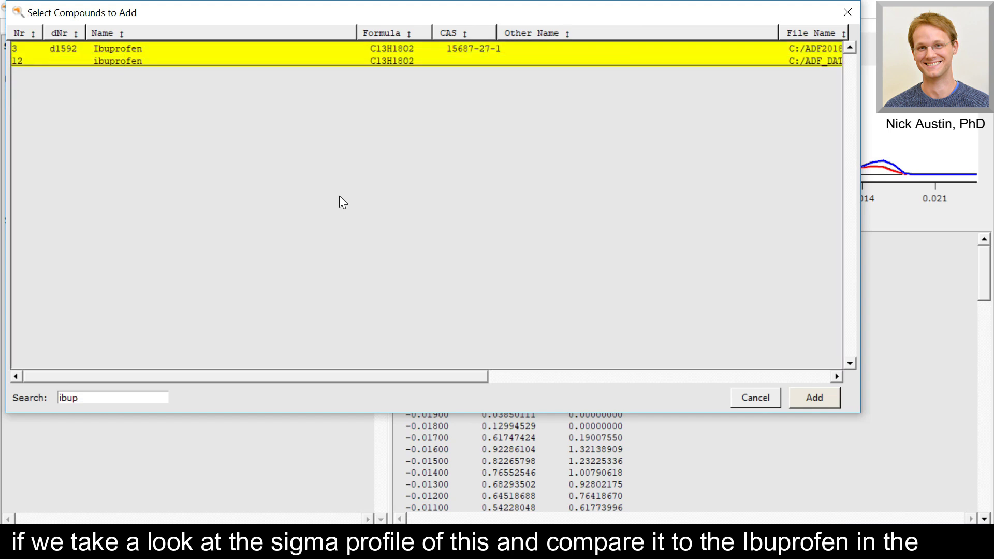
pyautogui.click(814, 398)
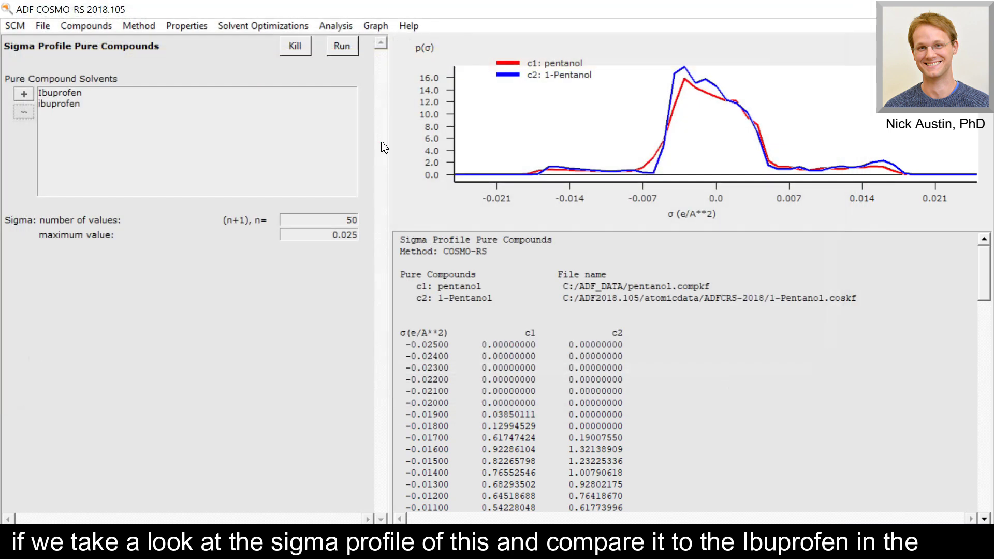
pyautogui.click(343, 53)
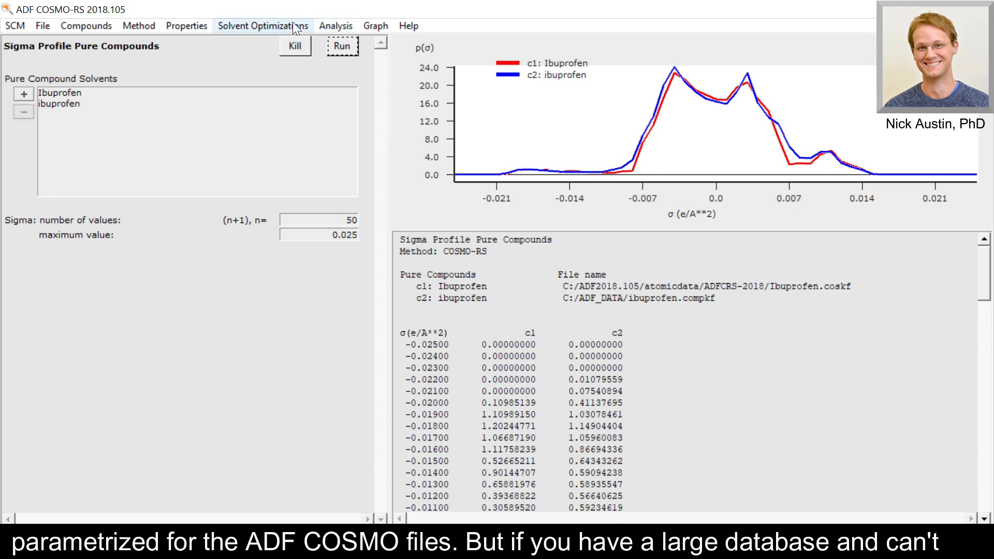
# Browse the Analysis, Solvent Optimizations, Properties and Method menus for property calculations
pyautogui.click(330, 24)
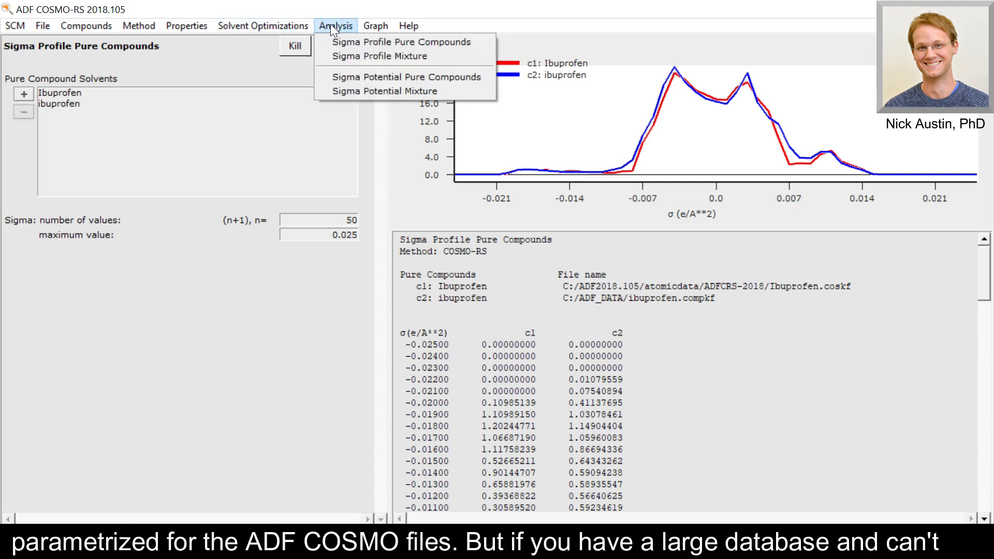
pyautogui.moveTo(291, 24)
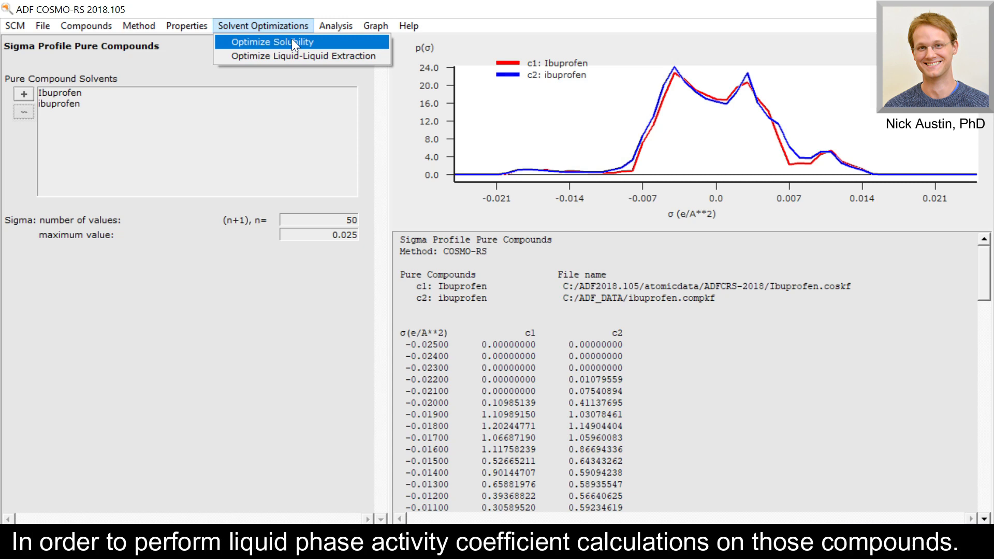
pyautogui.moveTo(193, 22)
pyautogui.moveTo(146, 24)
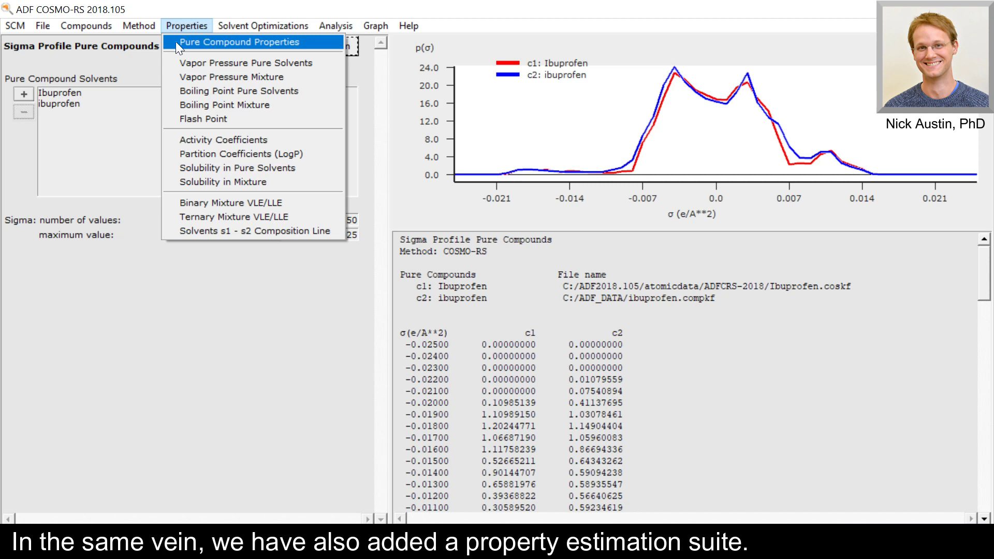
# Start Pure Compound Properties and remove Water from its compound list
pyautogui.click(175, 42)
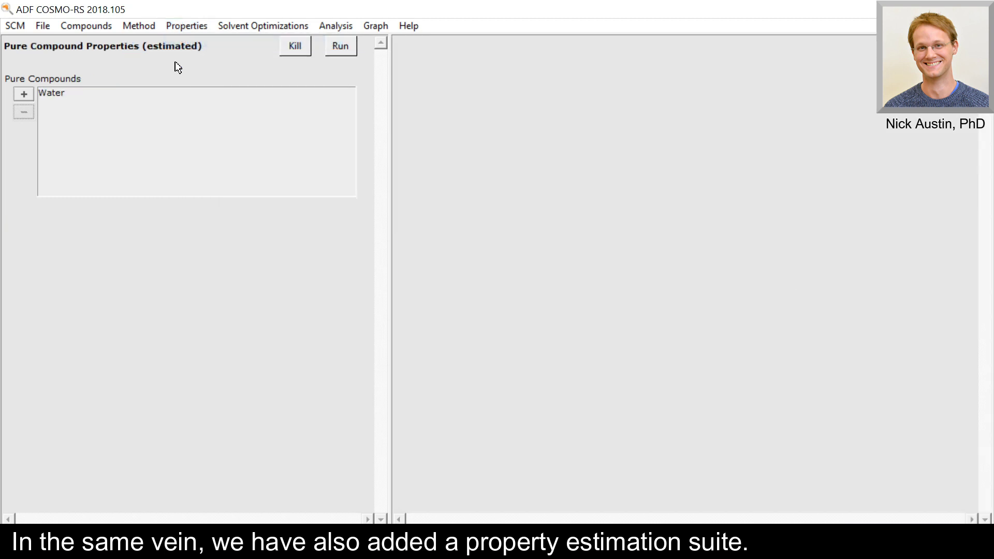
pyautogui.click(203, 32)
pyautogui.click(133, 61)
pyautogui.click(51, 93)
pyautogui.click(24, 112)
# Add ibuprofen and 1-Pentanol to estimate their pure compound properties
pyautogui.click(25, 94)
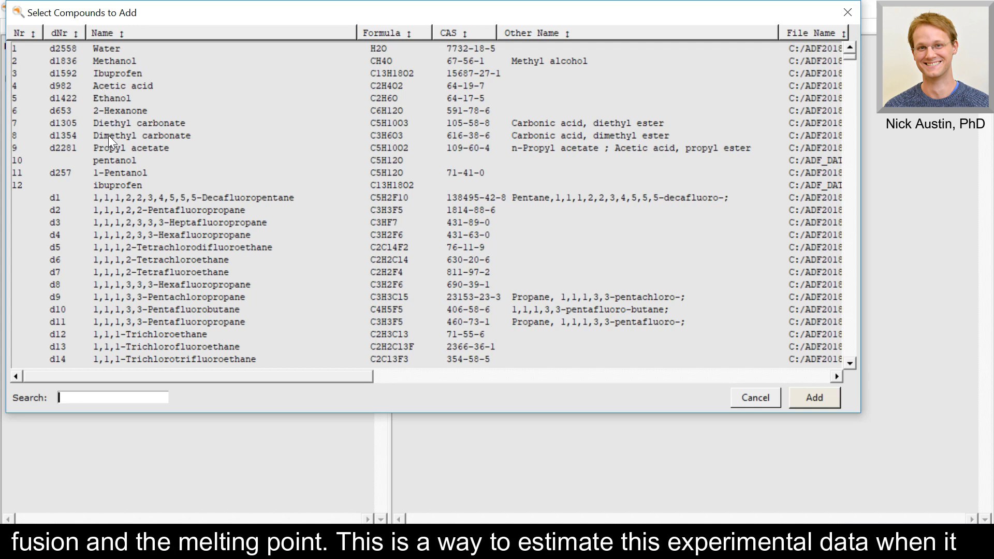
pyautogui.click(124, 184)
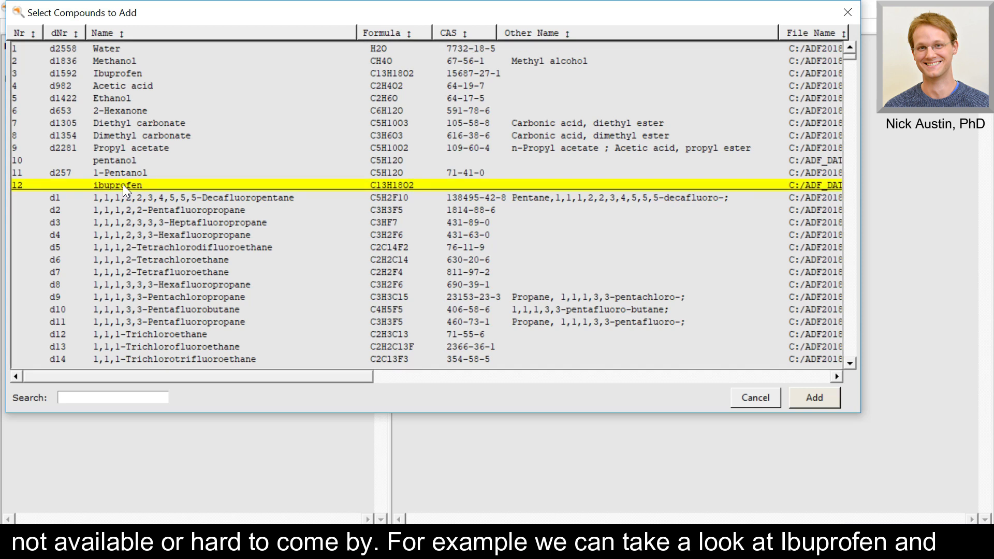
pyautogui.keyDown('ctrl'); pyautogui.click(125, 175); pyautogui.keyUp('ctrl')
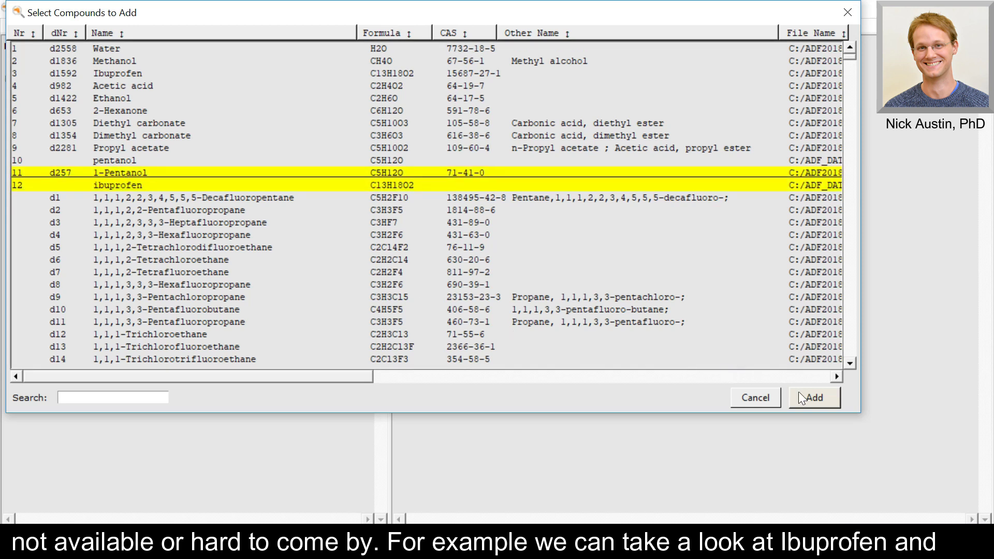
pyautogui.click(816, 395)
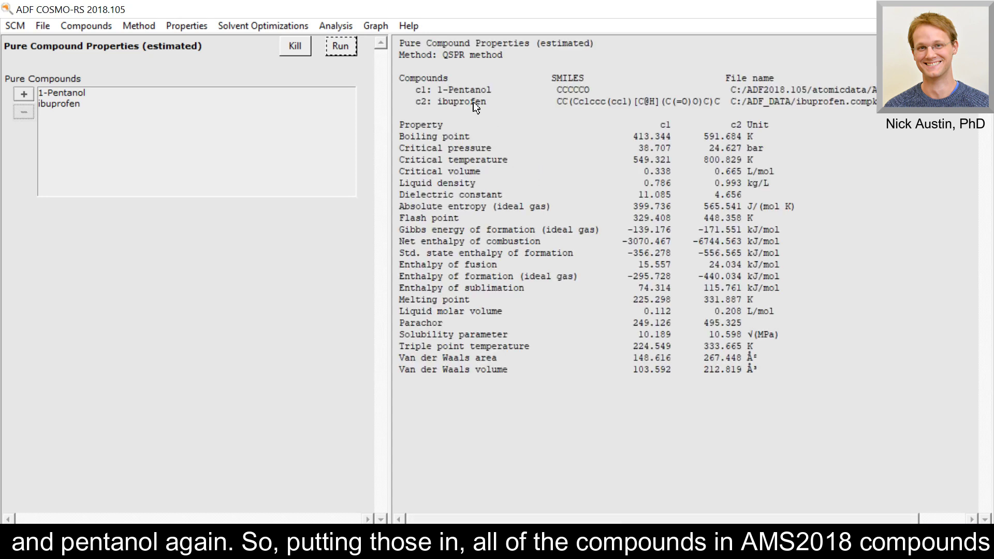
pyautogui.moveTo(436, 89); pyautogui.dragTo(480, 89)
pyautogui.click(479, 89)
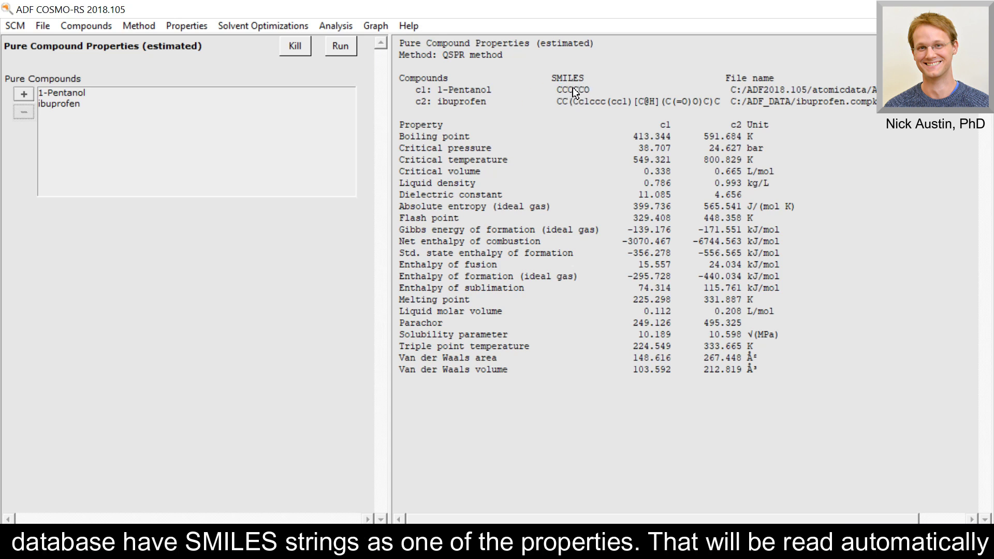
pyautogui.doubleClick(457, 101)
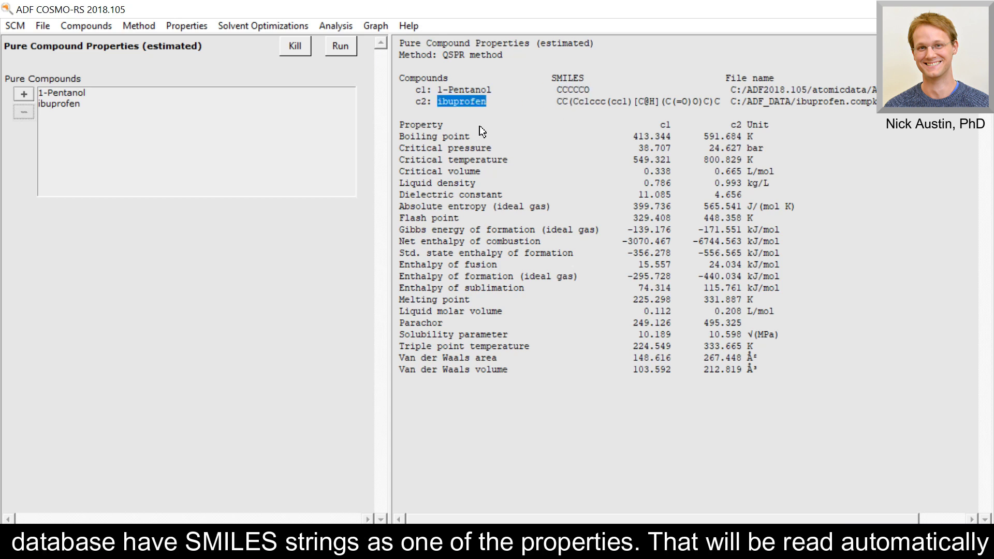
pyautogui.click(481, 136)
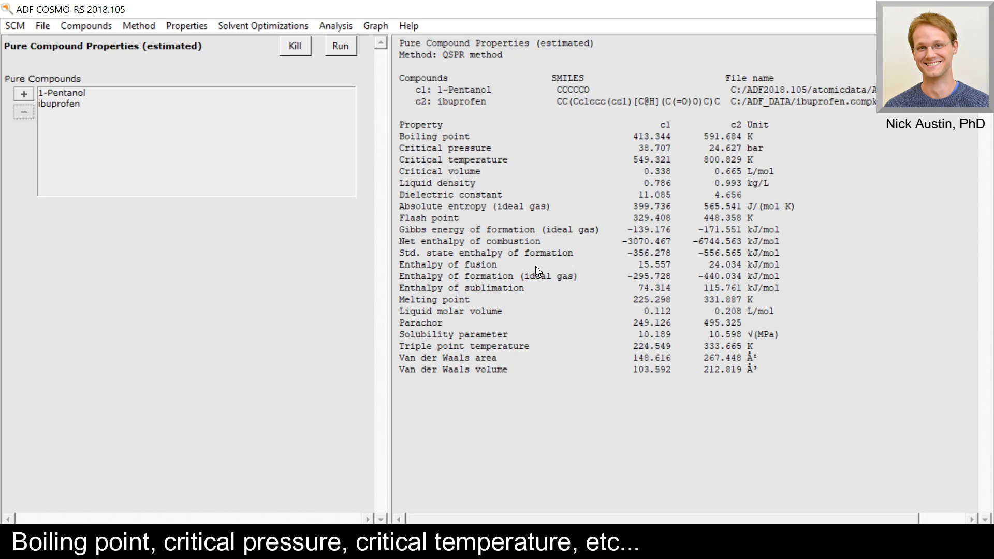
pyautogui.moveTo(402, 266); pyautogui.dragTo(464, 265)
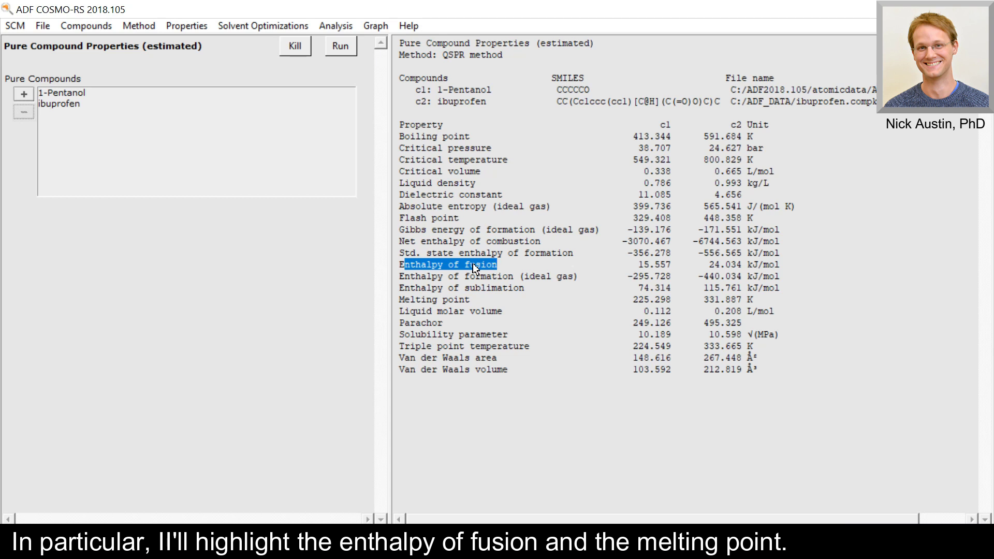
pyautogui.click(458, 269)
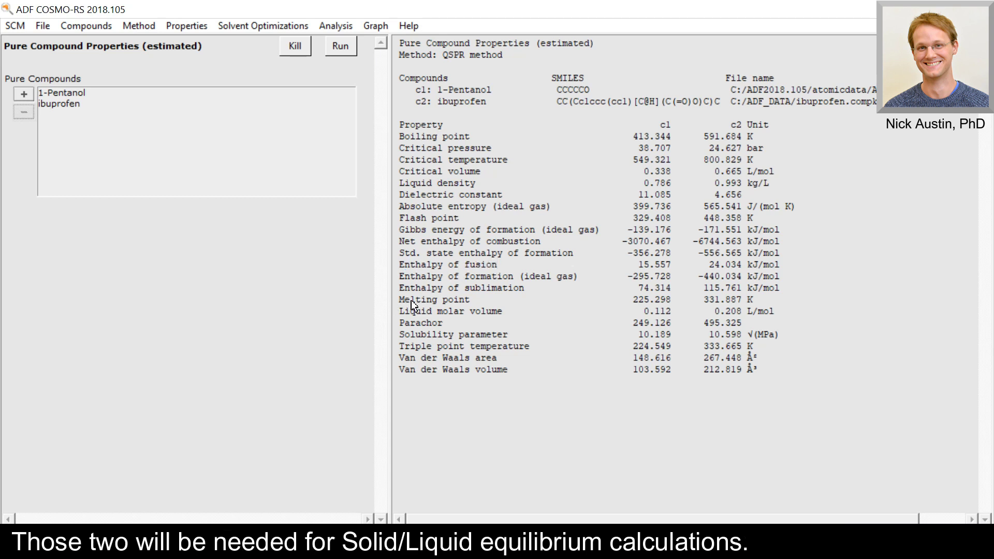
pyautogui.moveTo(411, 299); pyautogui.dragTo(456, 300)
pyautogui.click(459, 299)
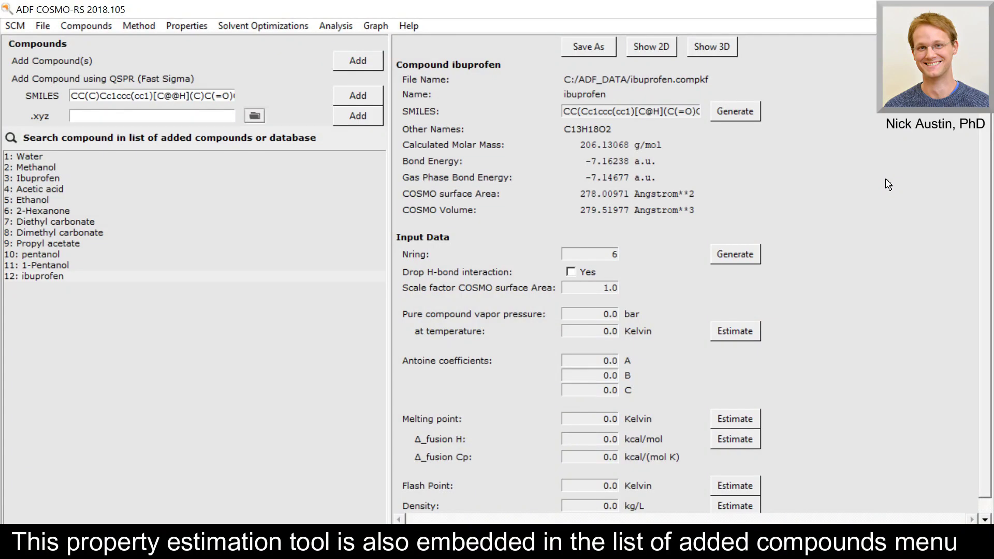
# Open ibuprofen from the added compounds and estimate melting point 331.887 K and fusion enthalpy 5.744 kcal/mol
pyautogui.scroll(-1, 885, 179)
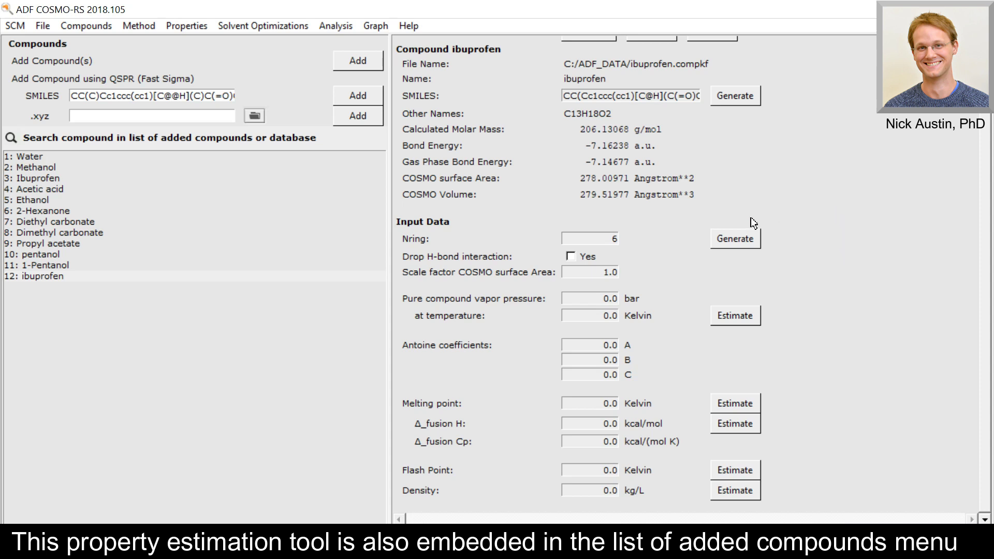
pyautogui.scroll(1, 536, 189)
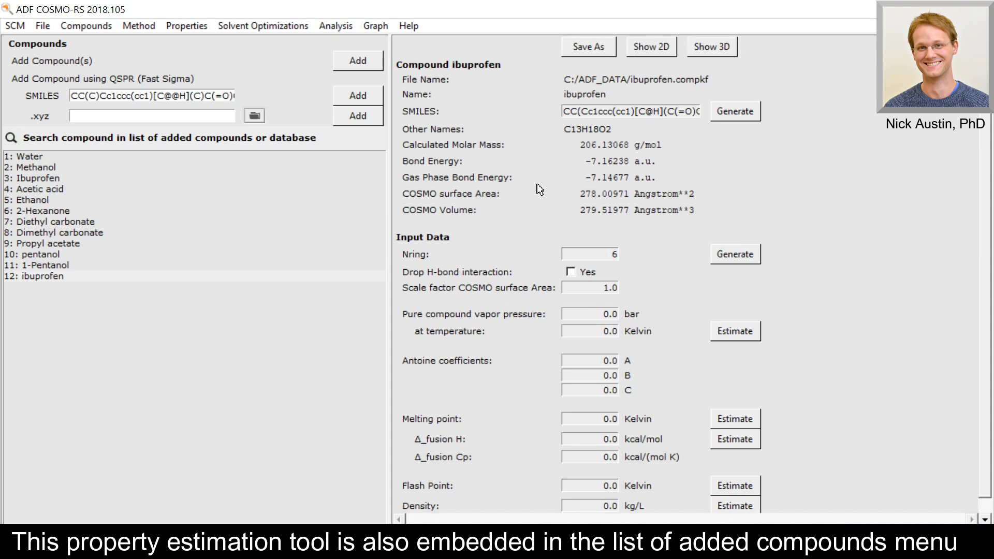
pyautogui.click(88, 25)
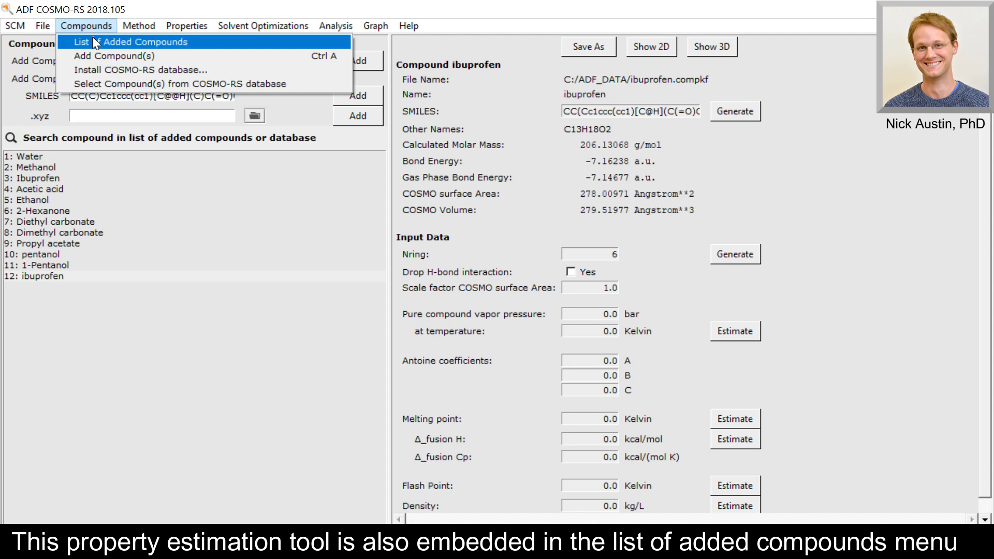
pyautogui.click(733, 185)
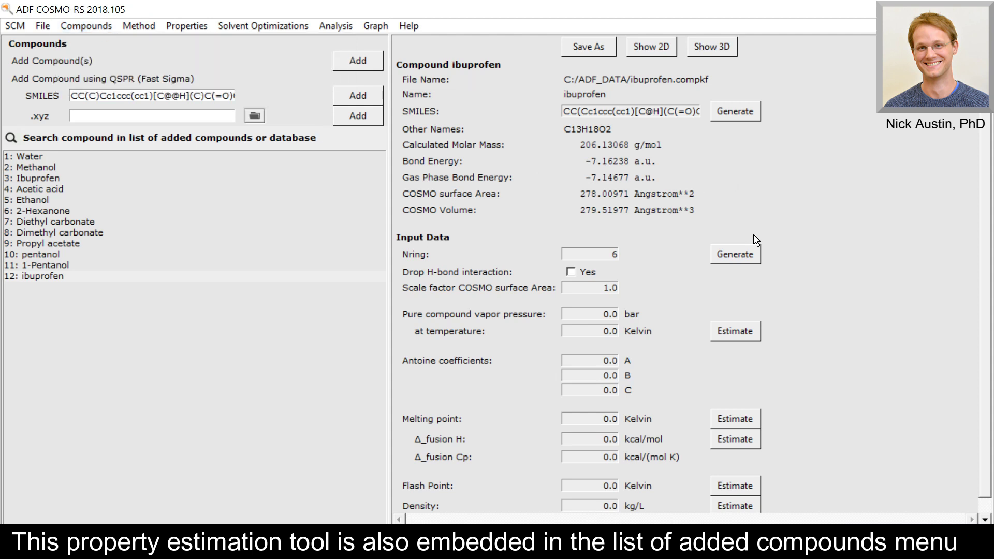
pyautogui.scroll(-1, 780, 239)
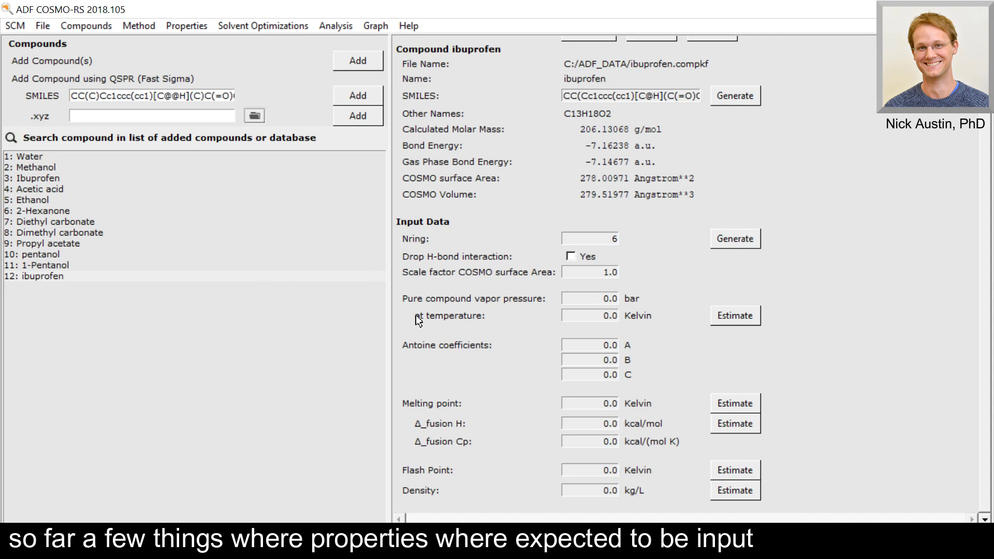
pyautogui.click(75, 275)
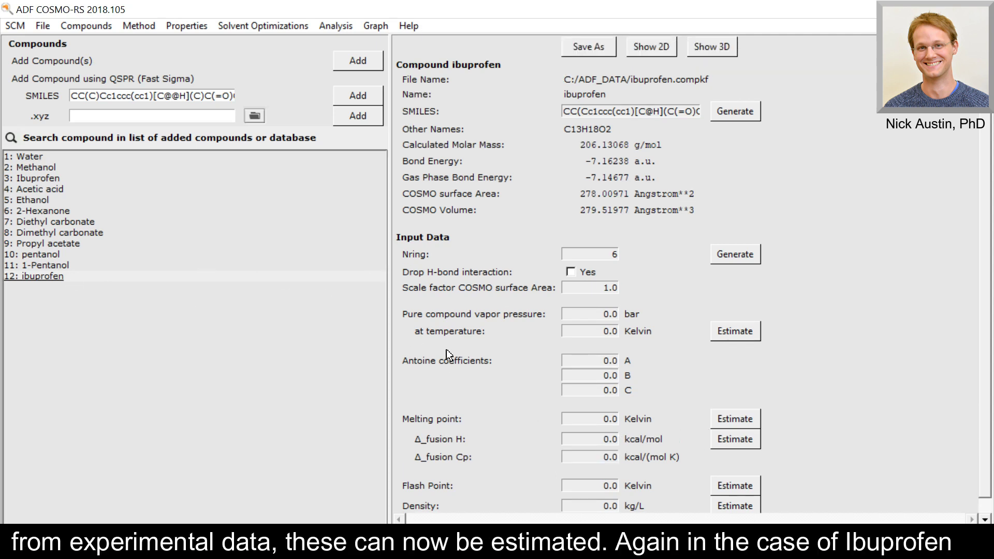
pyautogui.scroll(-1, 705, 392)
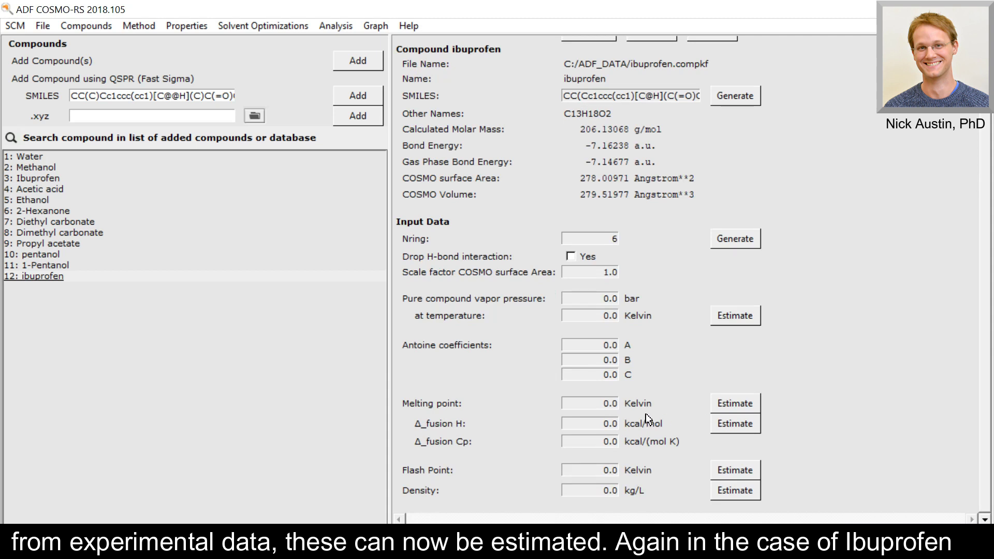
pyautogui.click(725, 401)
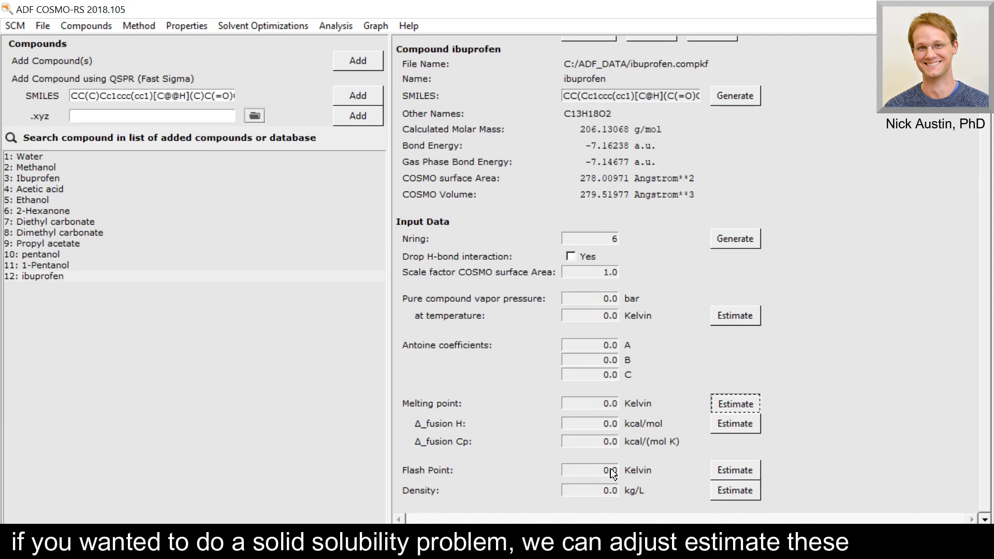
pyautogui.click(719, 424)
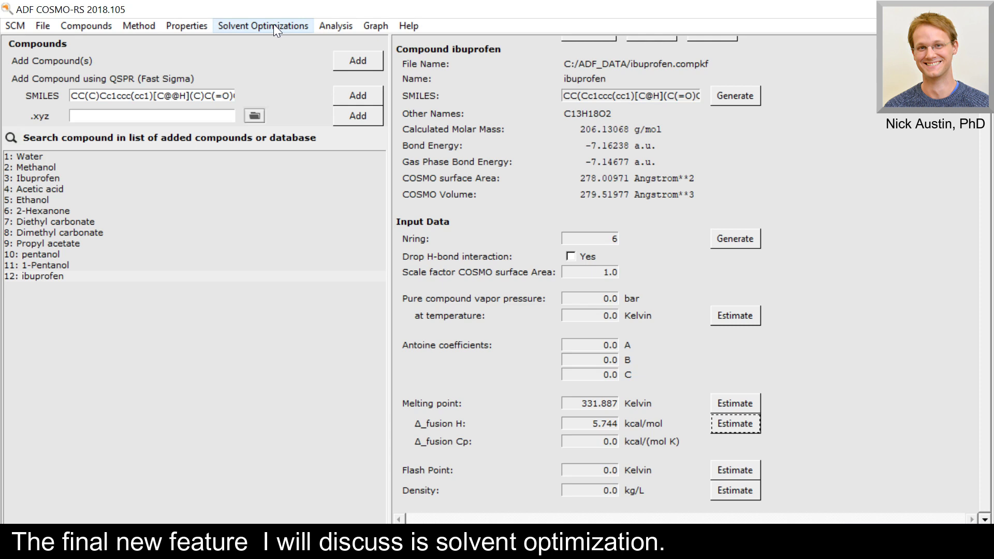
# Start a new Optimize Solubility setup from the Solvent Optimizations menu
pyautogui.click(273, 23)
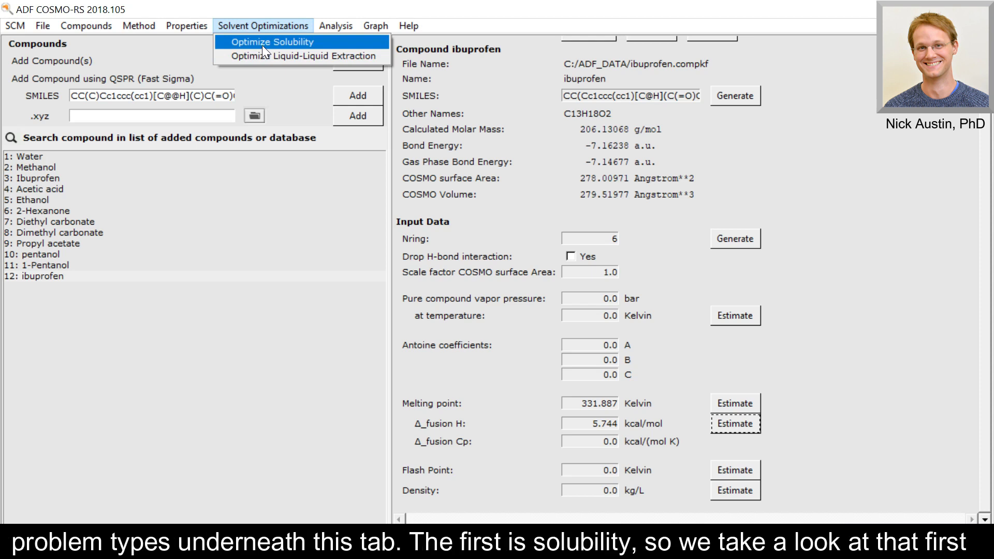
pyautogui.click(262, 43)
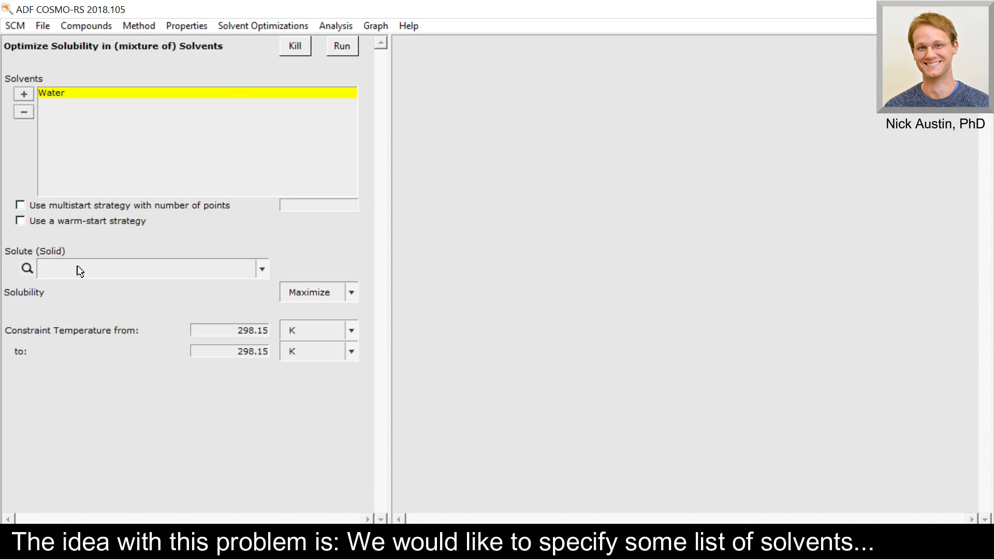
# Add the ten compounds from Methanol down to pentanol as candidate solvents
pyautogui.click(23, 92)
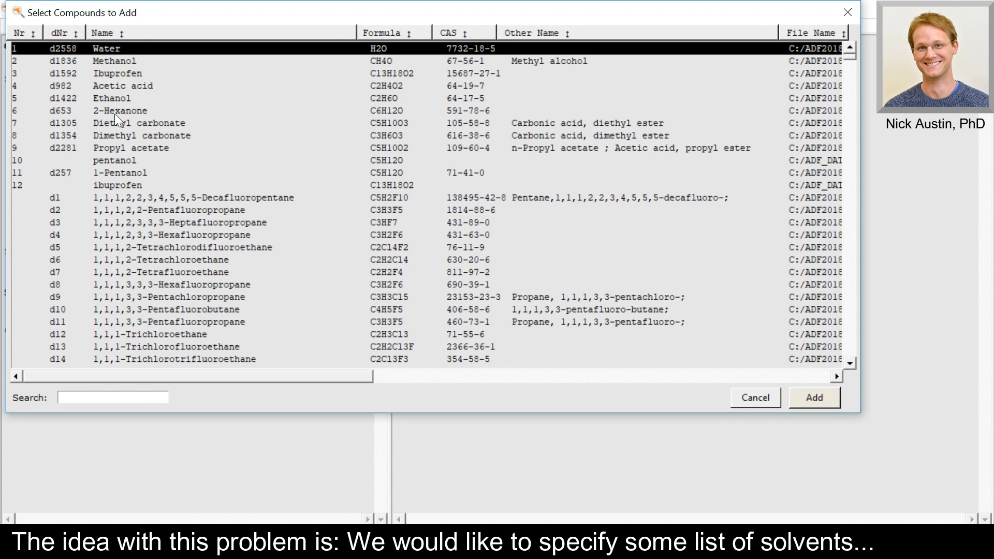
pyautogui.moveTo(114, 62); pyautogui.dragTo(118, 86)
pyautogui.moveTo(126, 157); pyautogui.dragTo(126, 156)
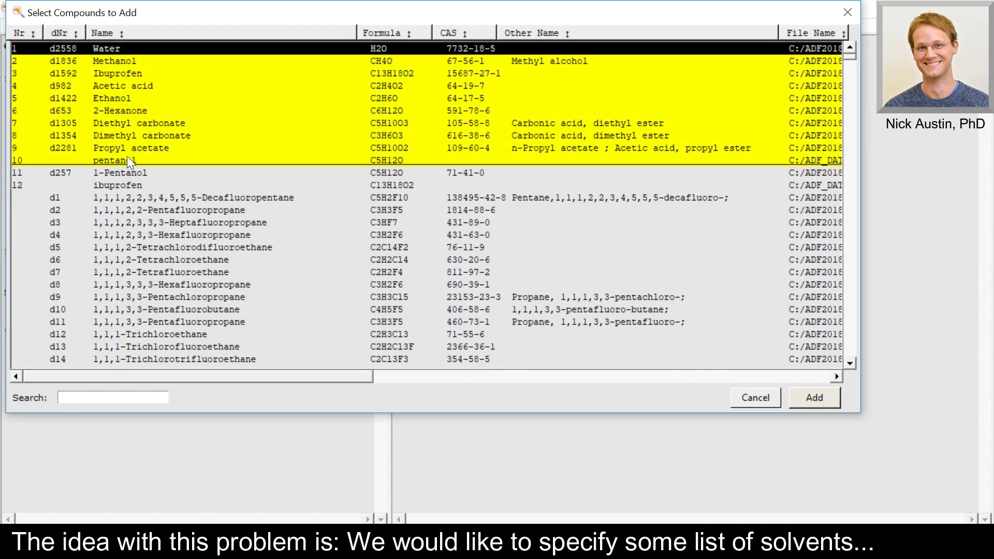
pyautogui.click(812, 398)
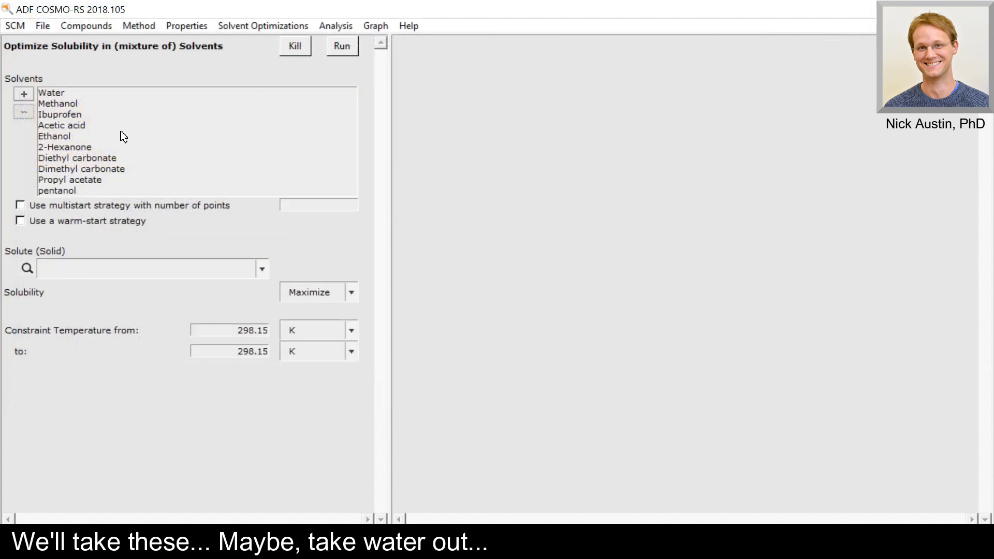
# Remove Water, add 1,2-Dichlorobutane as a solvent, and set Ibuprofen as the solid solute
pyautogui.click(60, 94)
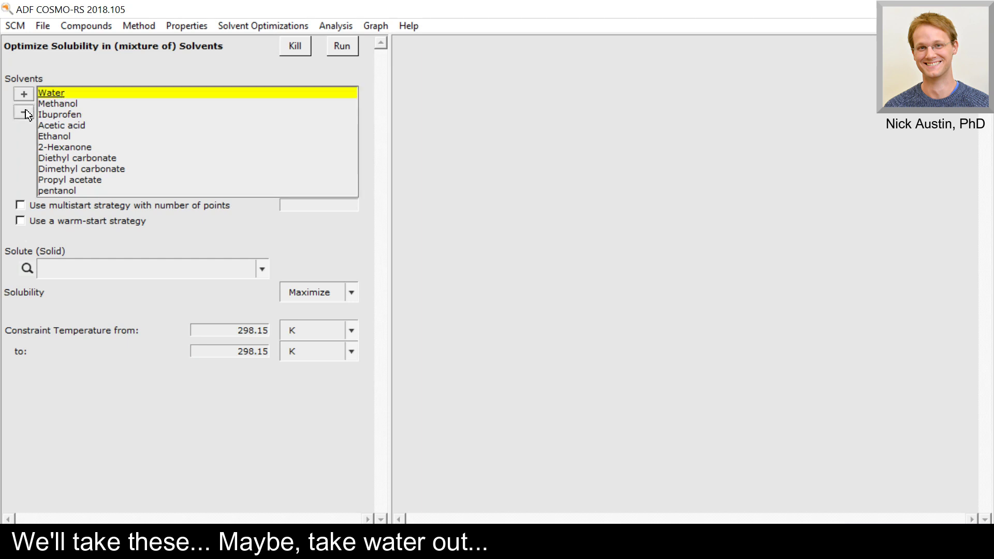
pyautogui.click(24, 111)
pyautogui.click(30, 94)
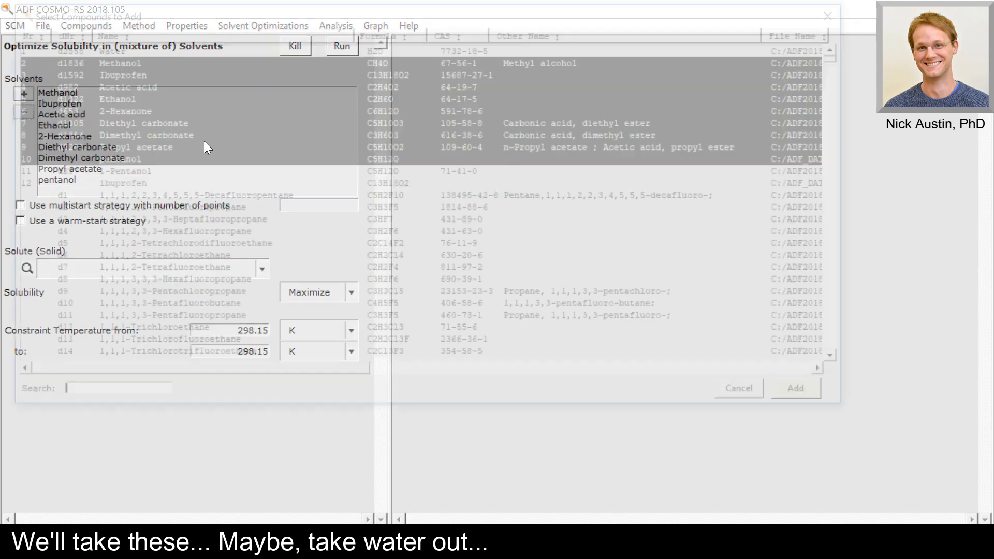
pyautogui.scroll(-20, 227, 222)
pyautogui.scroll(-5, 246, 222)
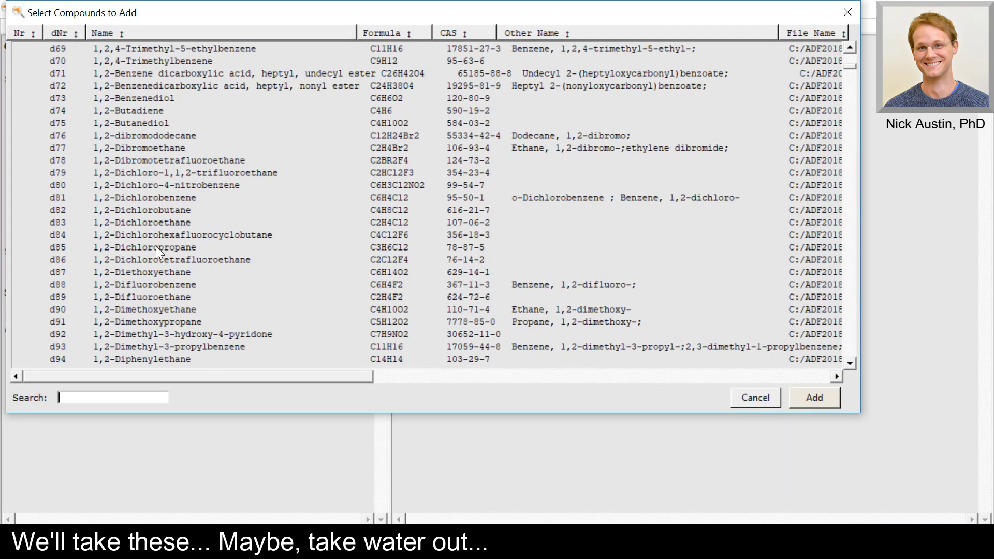
pyautogui.doubleClick(151, 210)
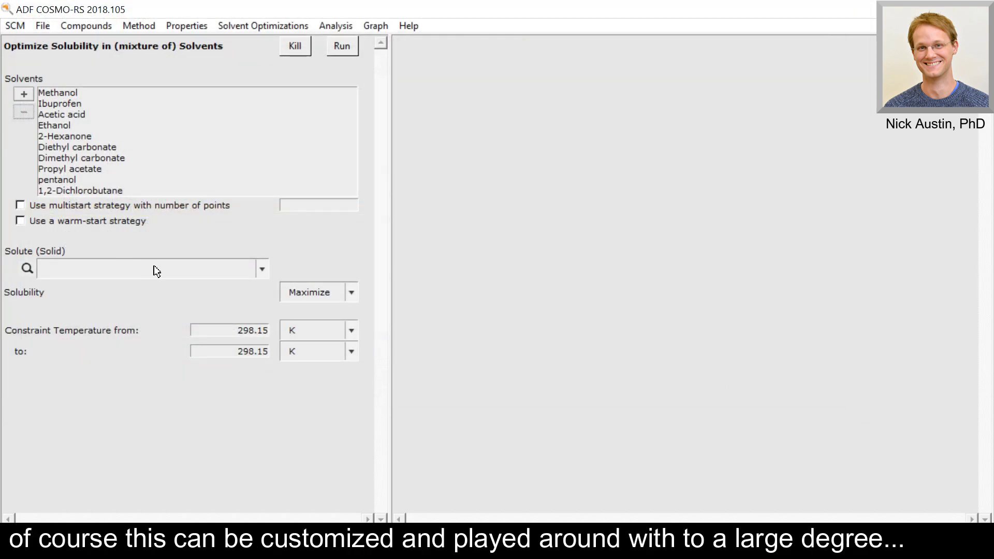
pyautogui.click(169, 268)
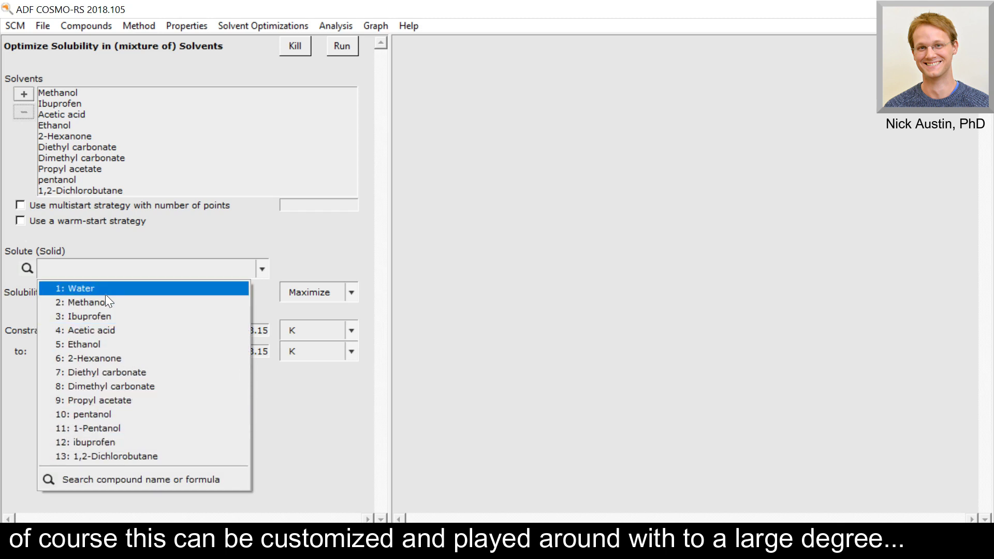
pyautogui.click(95, 313)
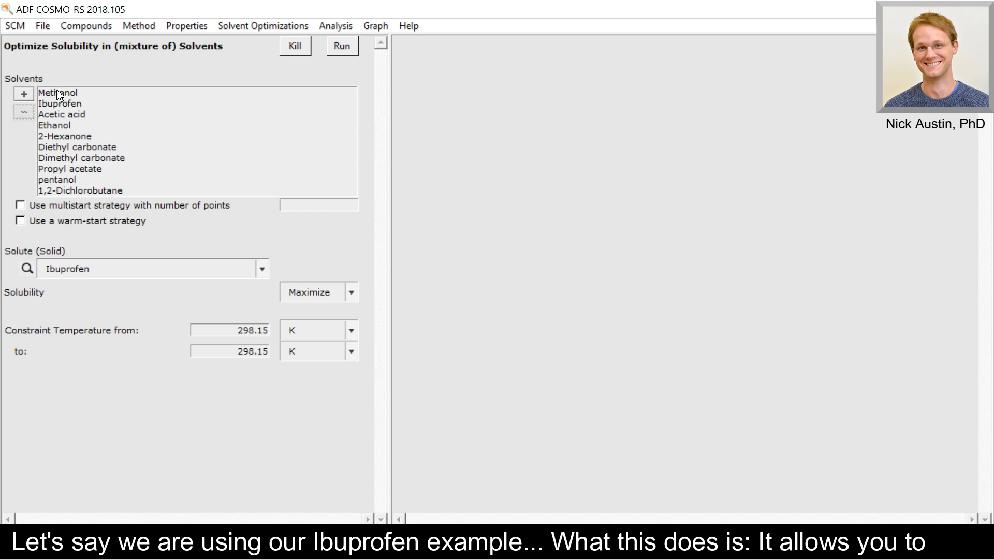
# Run the Maximize solubility optimization for Ibuprofen, triggering the missing melting point/fusion enthalpy warning
pyautogui.moveTo(58, 96); pyautogui.dragTo(75, 205)
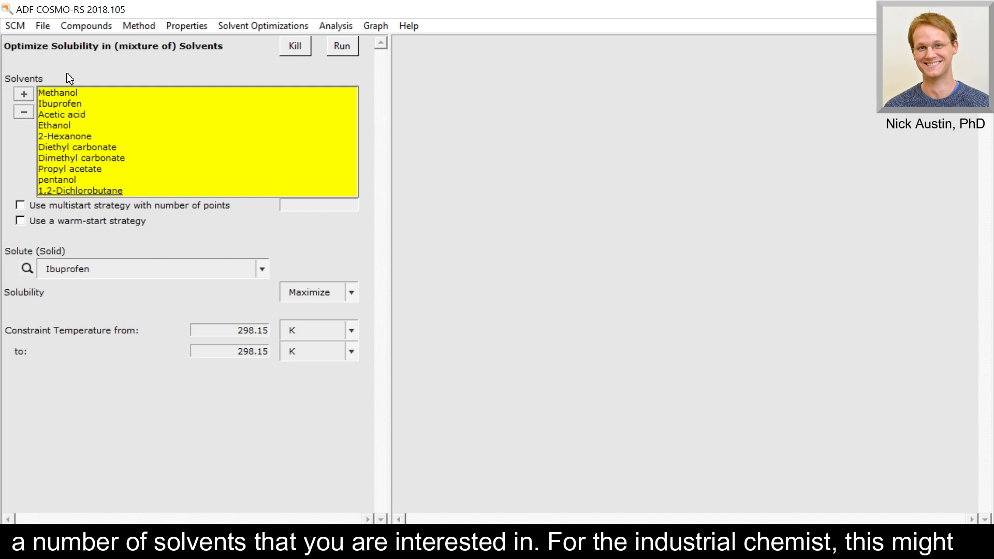
pyautogui.click(77, 93)
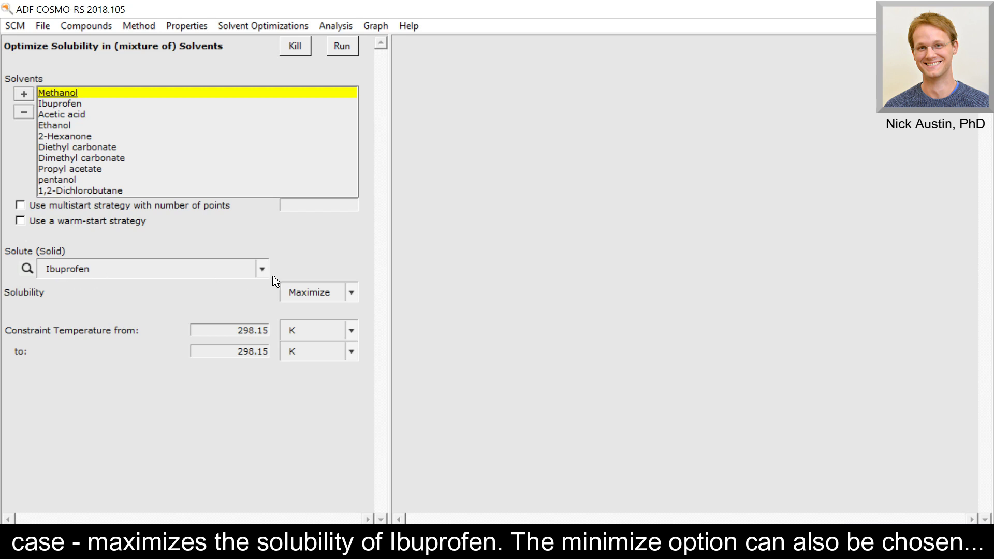
pyautogui.click(307, 293)
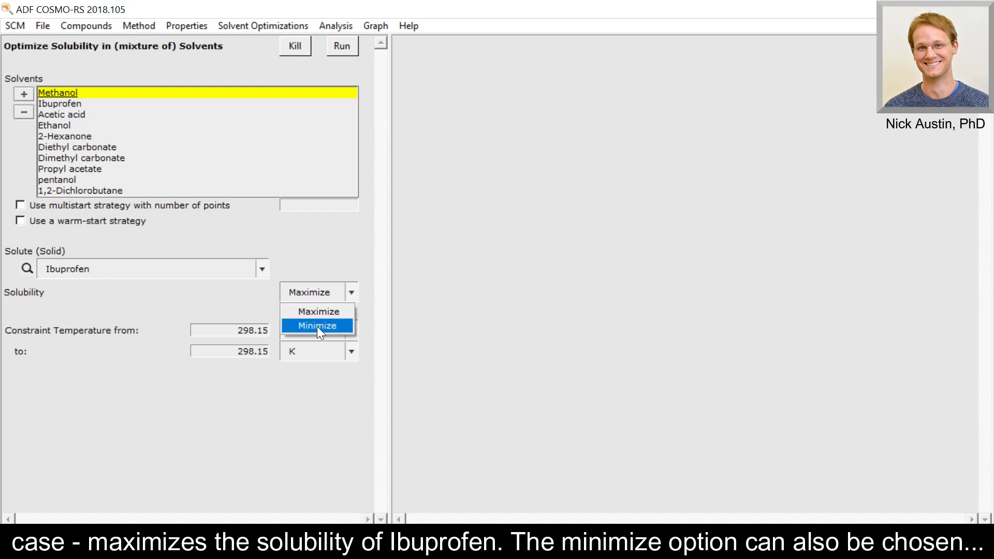
pyautogui.click(317, 312)
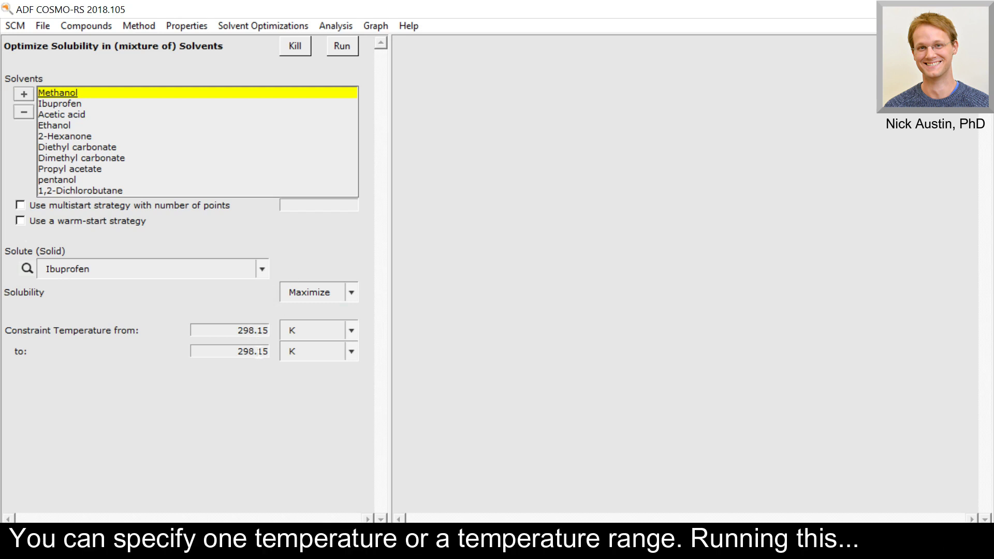
pyautogui.click(341, 48)
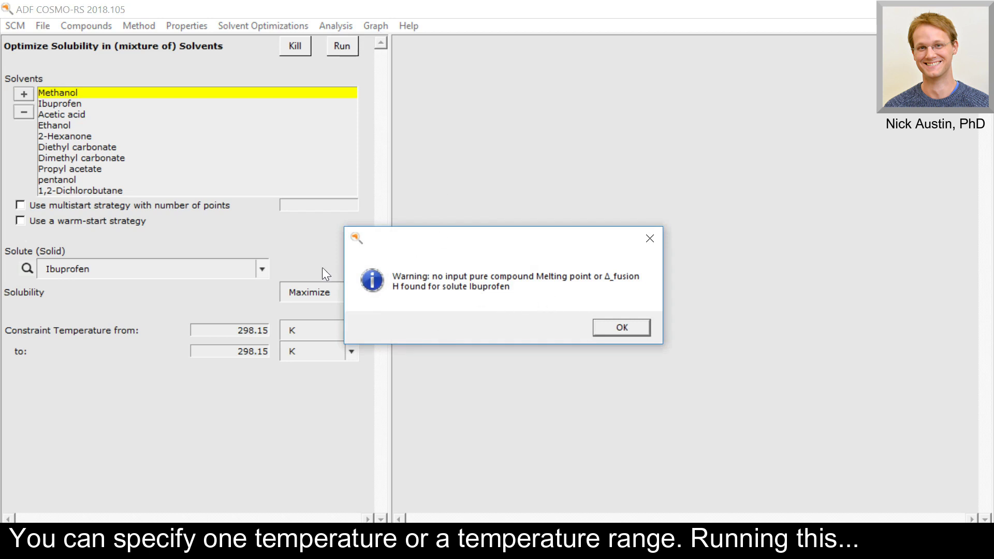
# Dismiss the warning and kill the running optimization
pyautogui.click(621, 327)
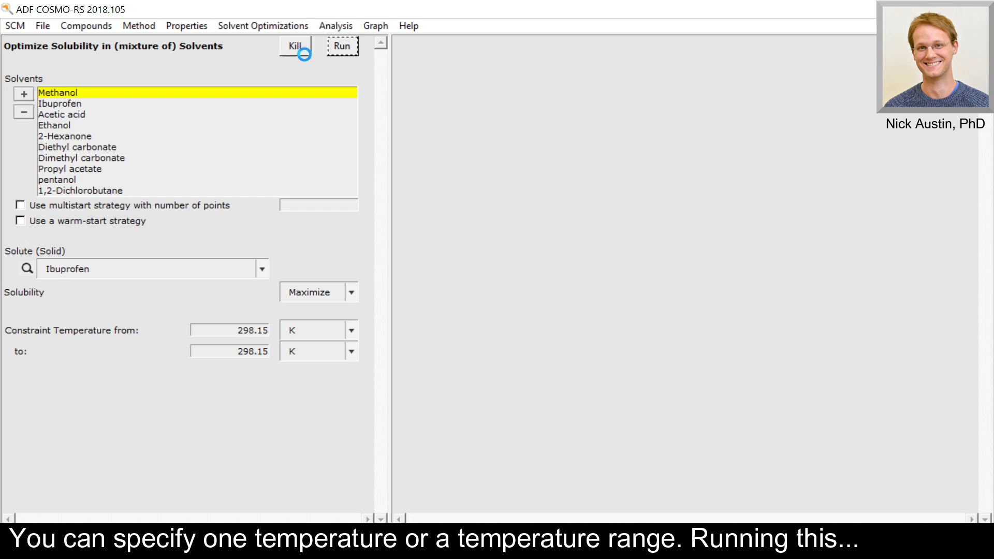
pyautogui.click(301, 49)
pyautogui.click(560, 327)
# Estimate database Ibuprofen's melting point (331.887 K) and fusion enthalpy (5.744 kcal/mol)
pyautogui.click(139, 25)
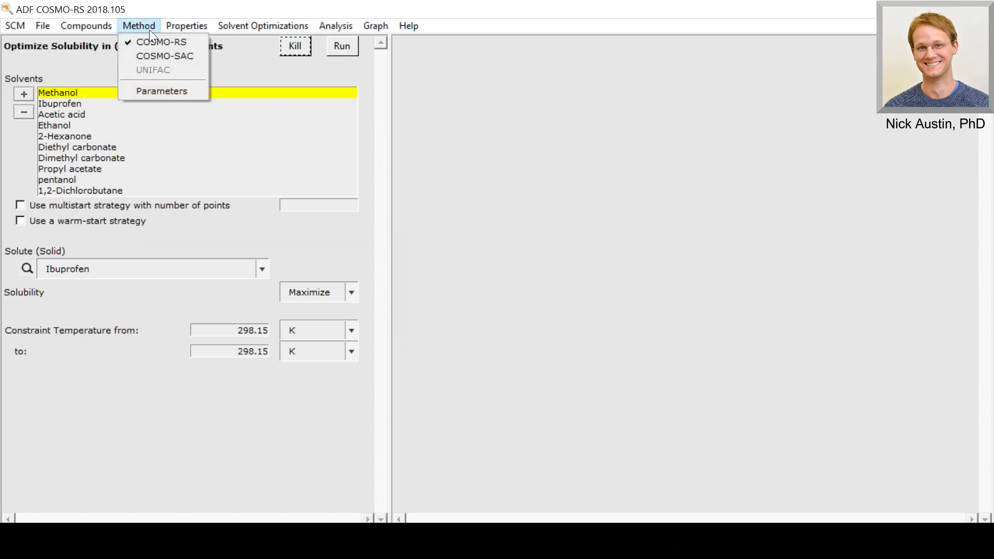
pyautogui.click(86, 26)
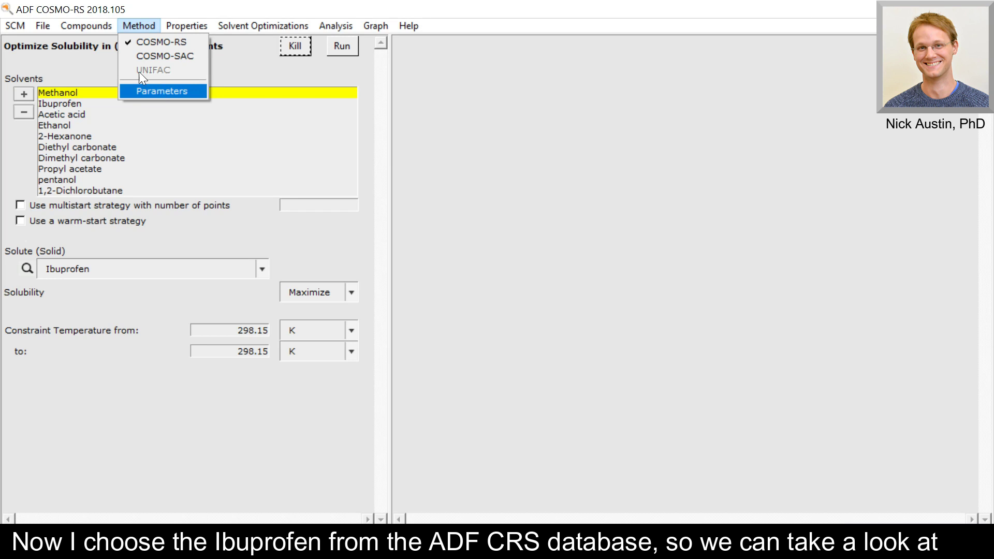
pyautogui.click(107, 39)
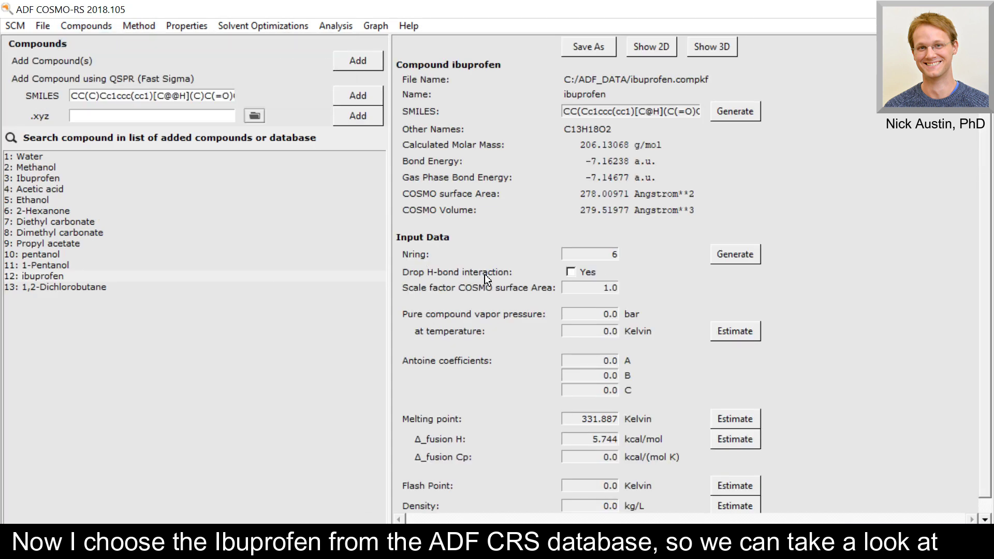
pyautogui.click(29, 180)
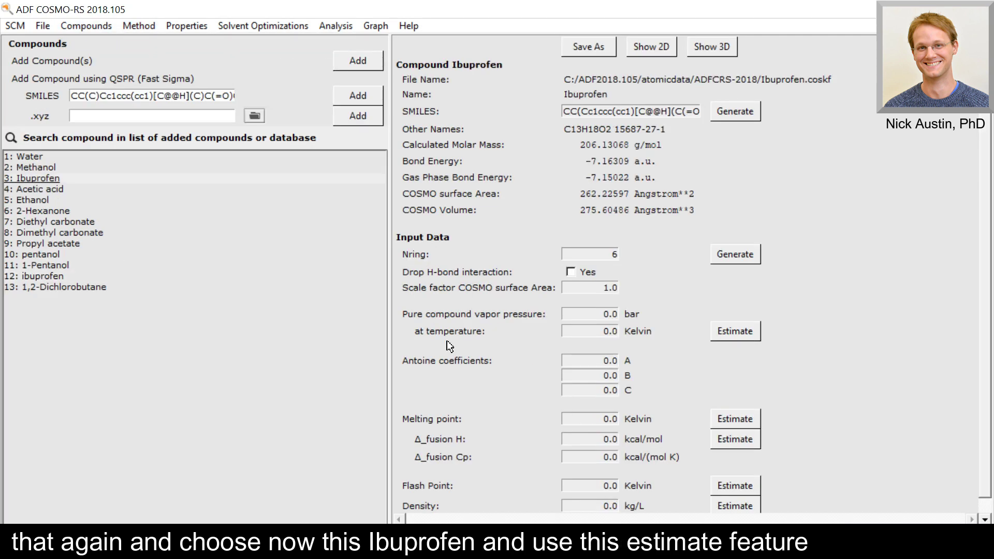
pyautogui.scroll(-1, 673, 362)
pyautogui.click(737, 404)
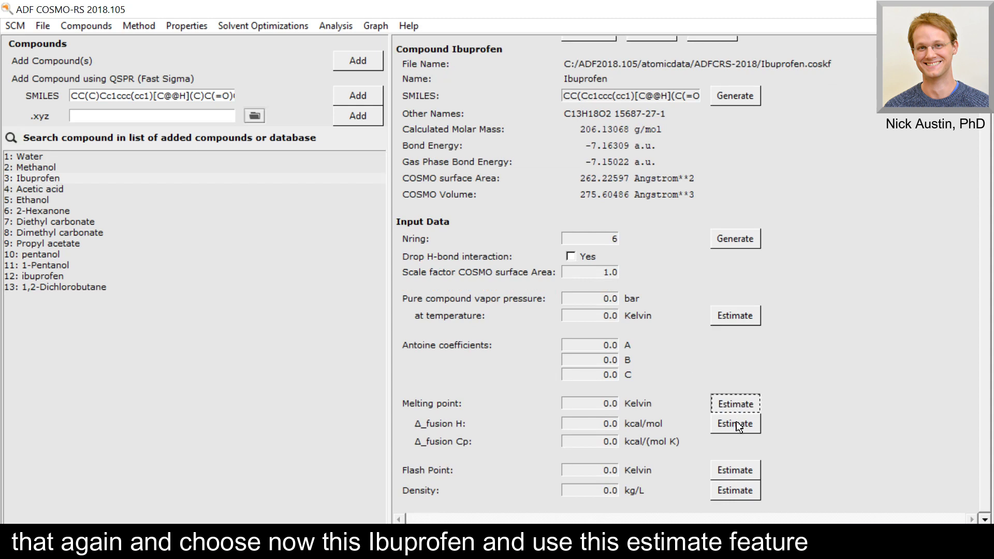
pyautogui.click(736, 423)
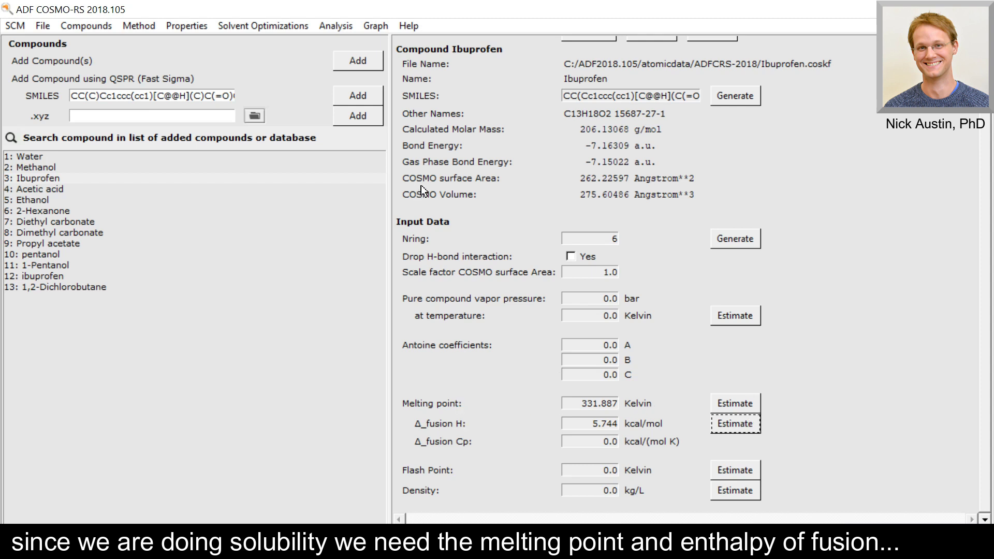
pyautogui.click(251, 26)
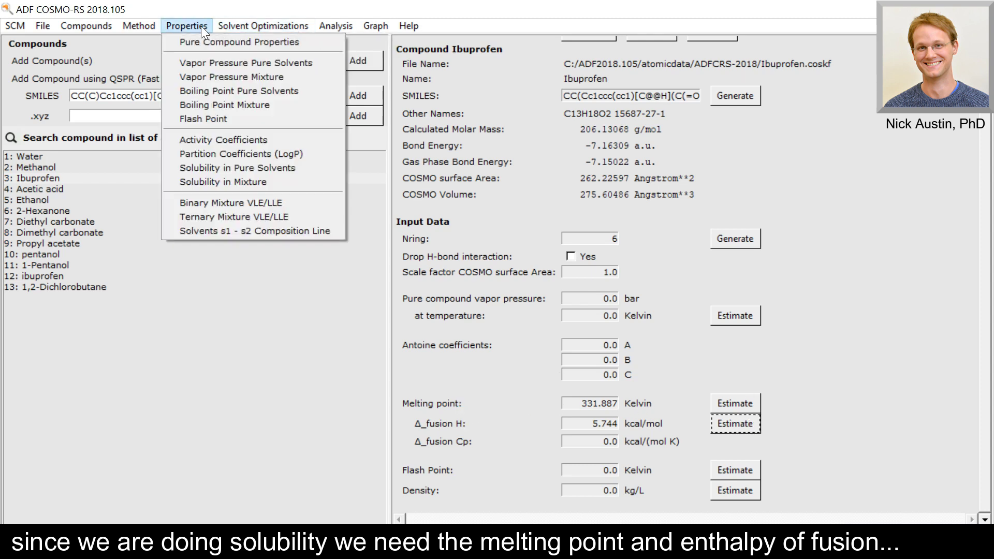
# Rerun the solubility optimization, finding 2-Hexanone gives Ibuprofen maximum solubility 0.597017 mole fraction
pyautogui.click(272, 37)
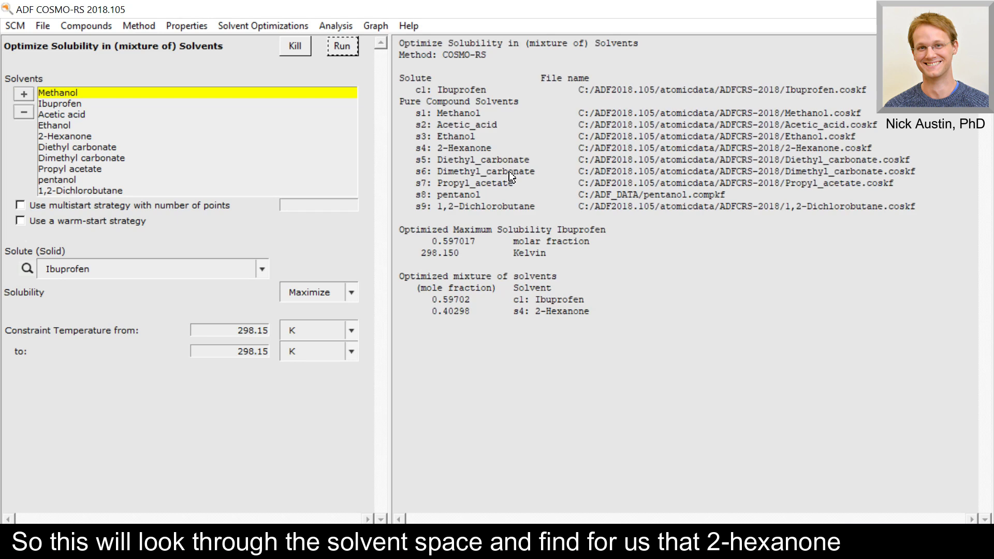
pyautogui.moveTo(534, 311); pyautogui.dragTo(562, 310)
pyautogui.click(571, 337)
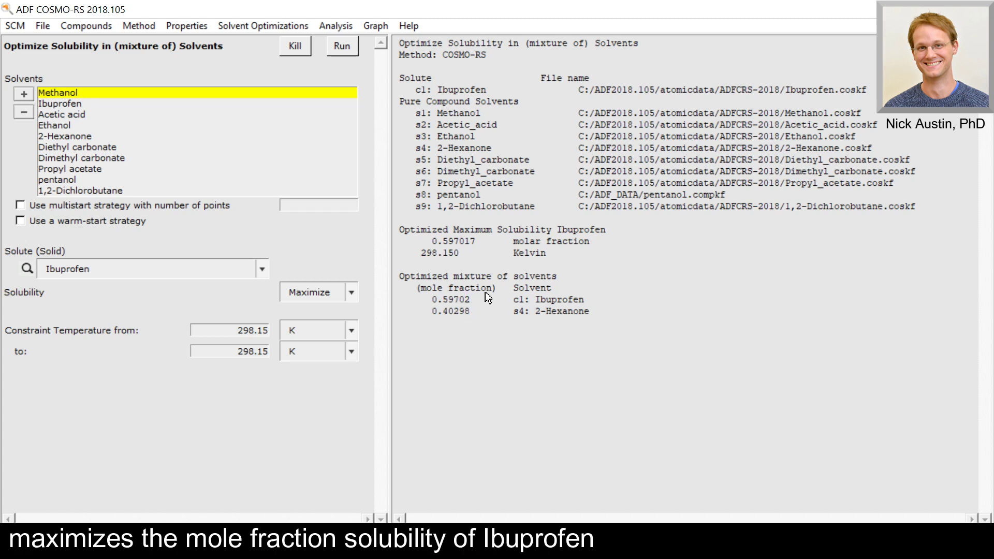
pyautogui.click(259, 28)
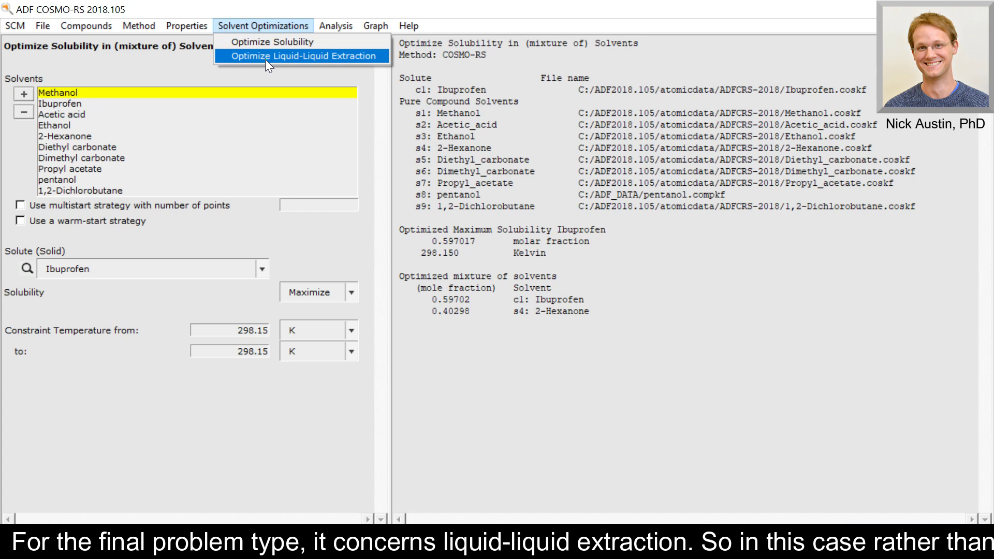
# Switch to the Optimize Liquid-Liquid Extraction setup
pyautogui.click(265, 56)
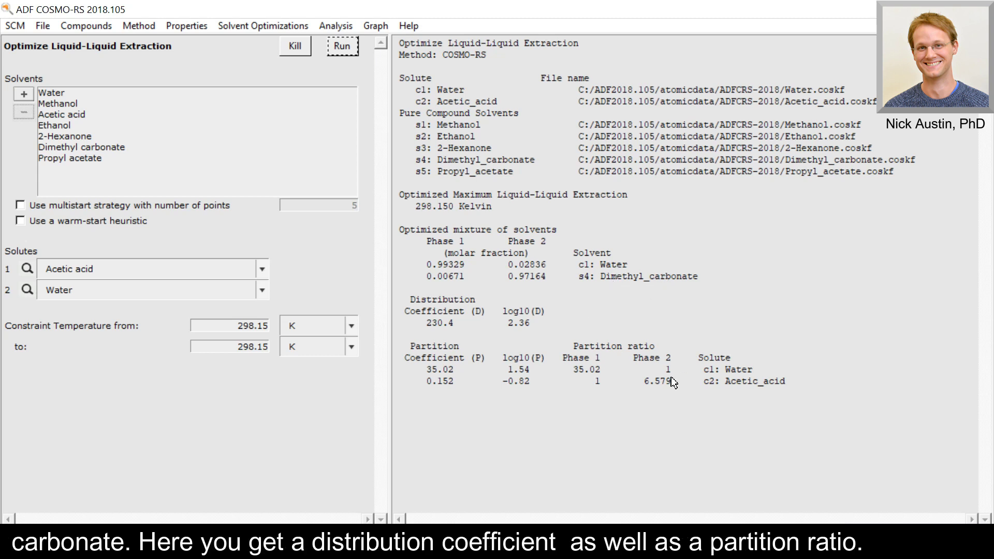
pyautogui.doubleClick(440, 323)
pyautogui.click(560, 360)
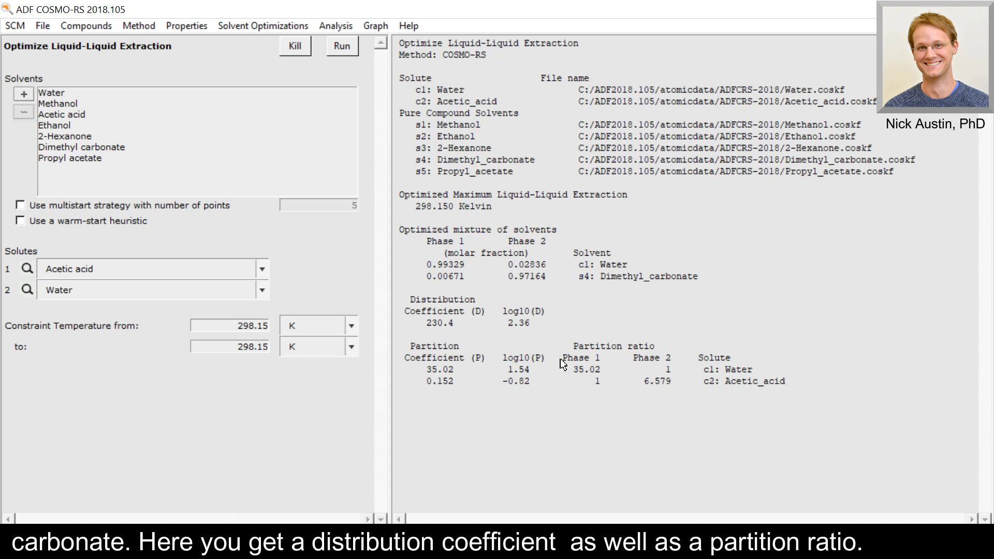